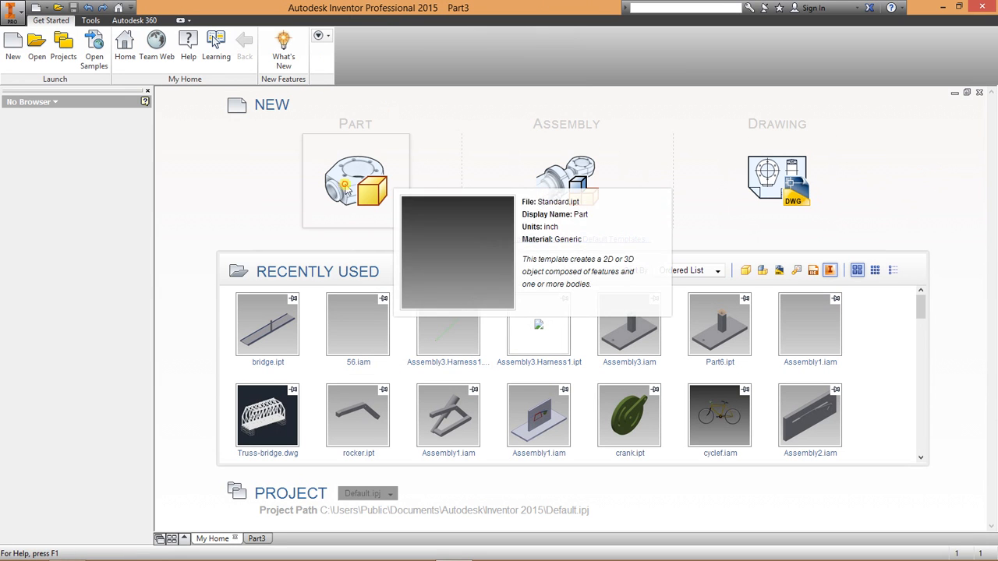
Create a new part from the standard template and start a 2D sketch on the XZ plane.
left_click(347, 189)
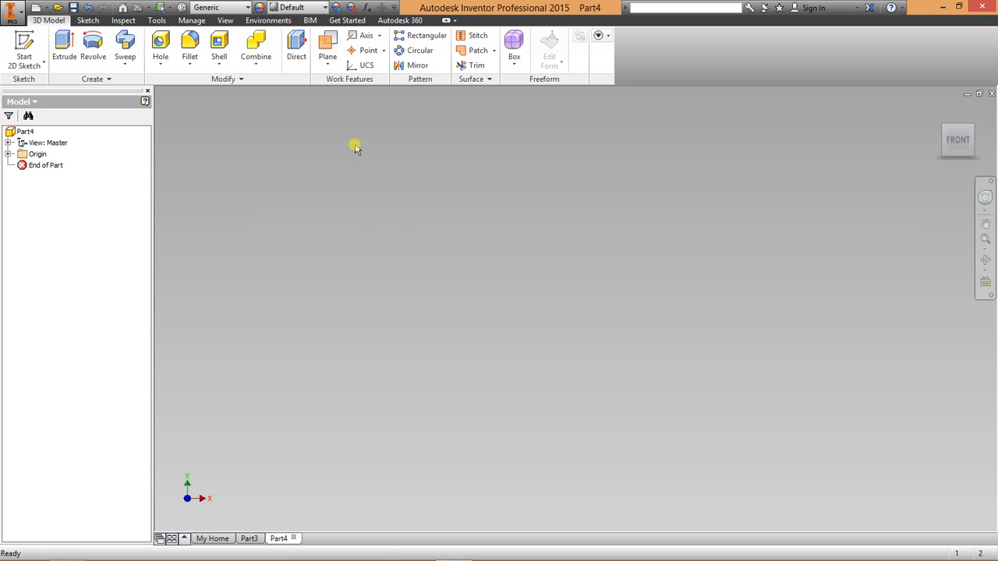
left_click(37, 42)
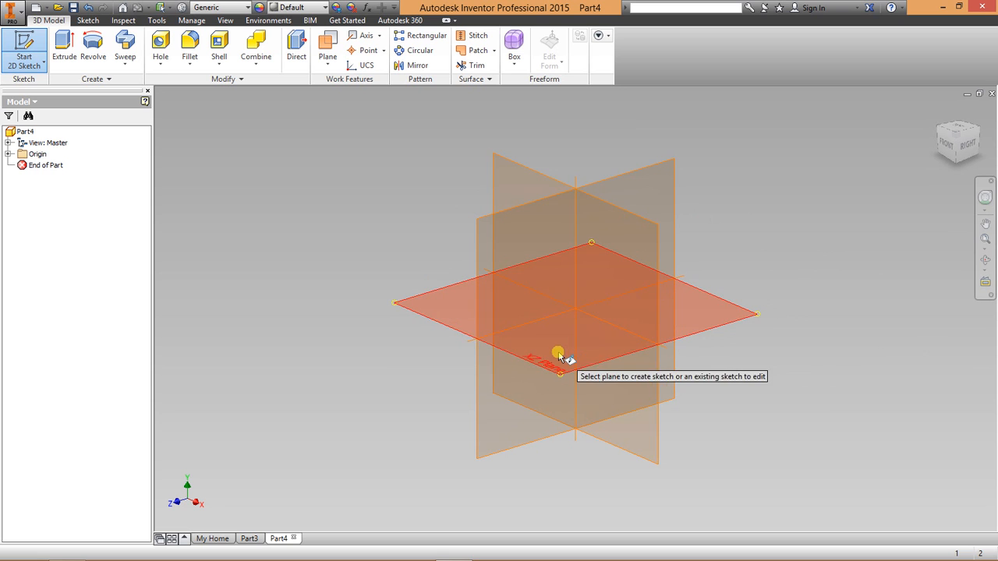
left_click(433, 312)
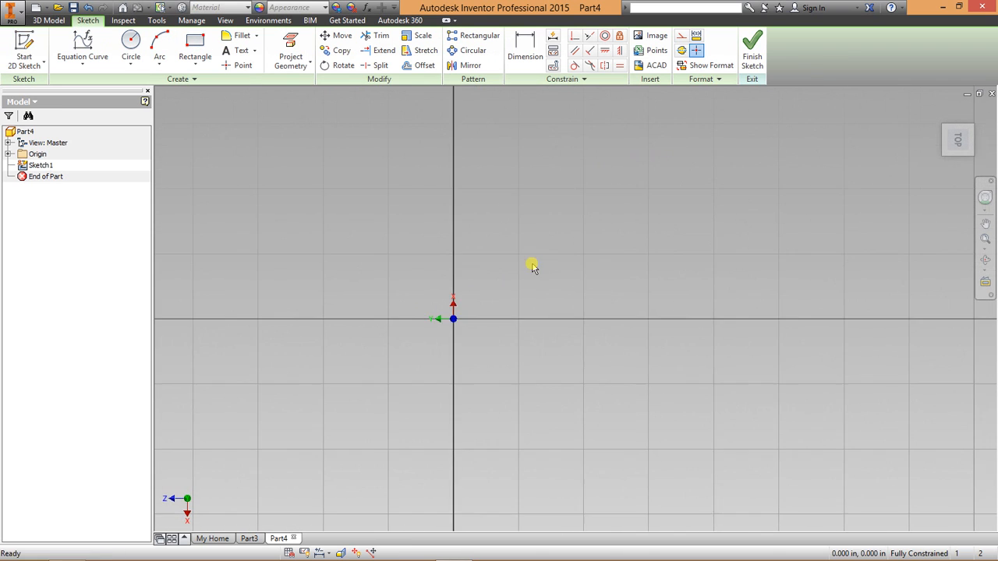
Draw a 2 in line from the sketch origin along the negative Y axis and finish the Line command.
scroll(562, 214, "down", 3)
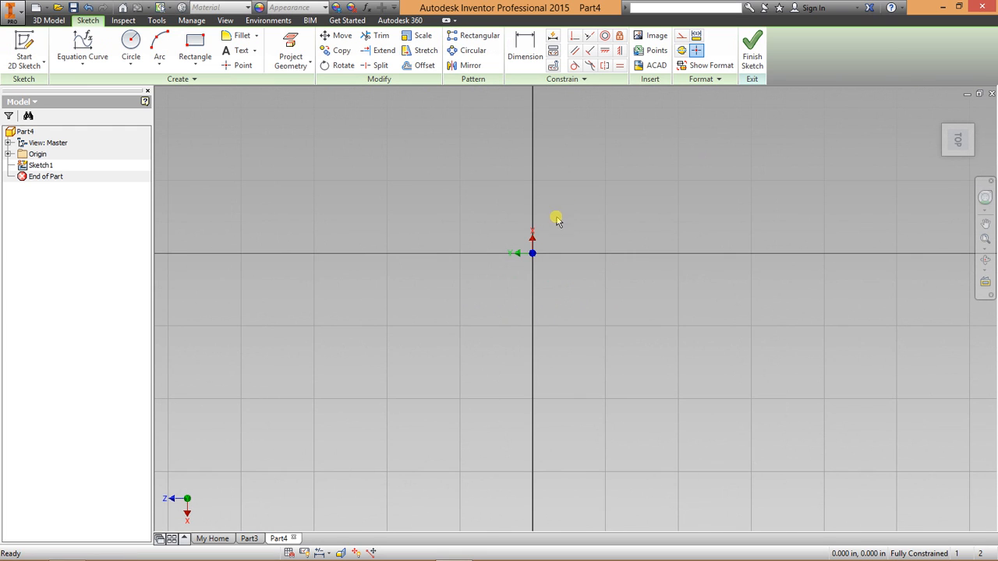
middle_click_drag(556, 218, 590, 241)
scroll(590, 257, "down", 3)
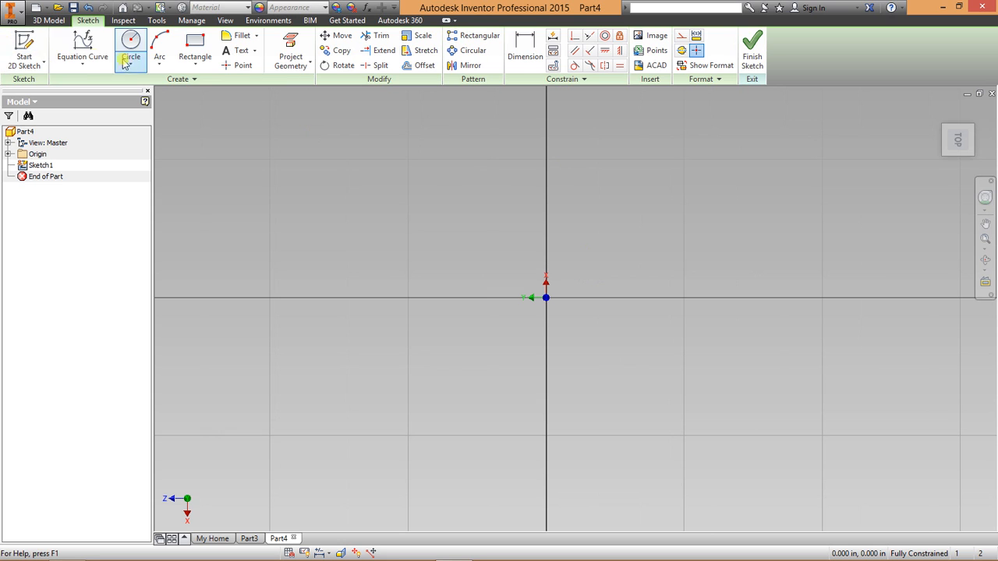
left_click(82, 64)
left_click(85, 85)
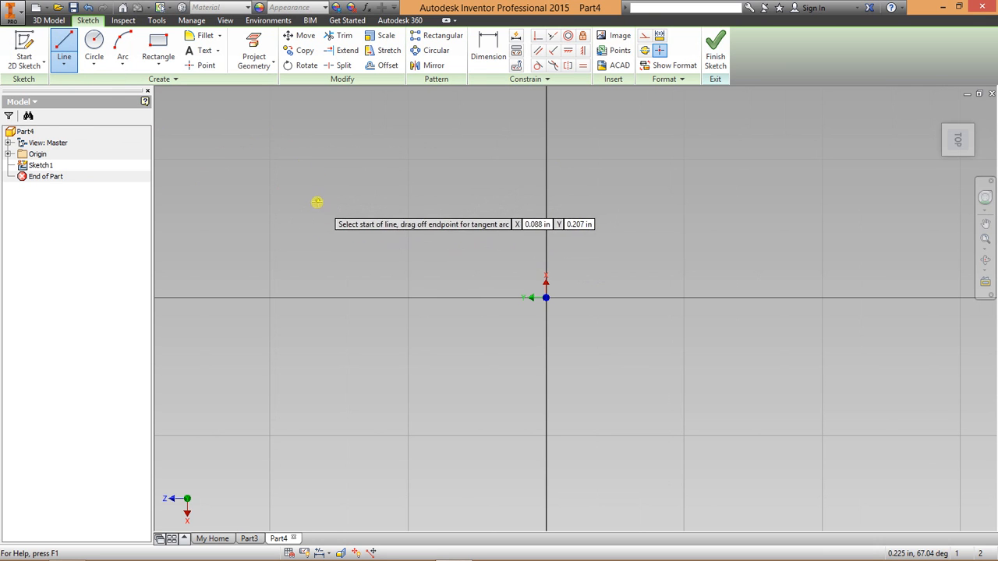
mouse_move(439, 265)
middle_mouse_down()
mouse_move(296, 227)
mouse_move(289, 241)
mouse_move(224, 110)
middle_mouse_up()
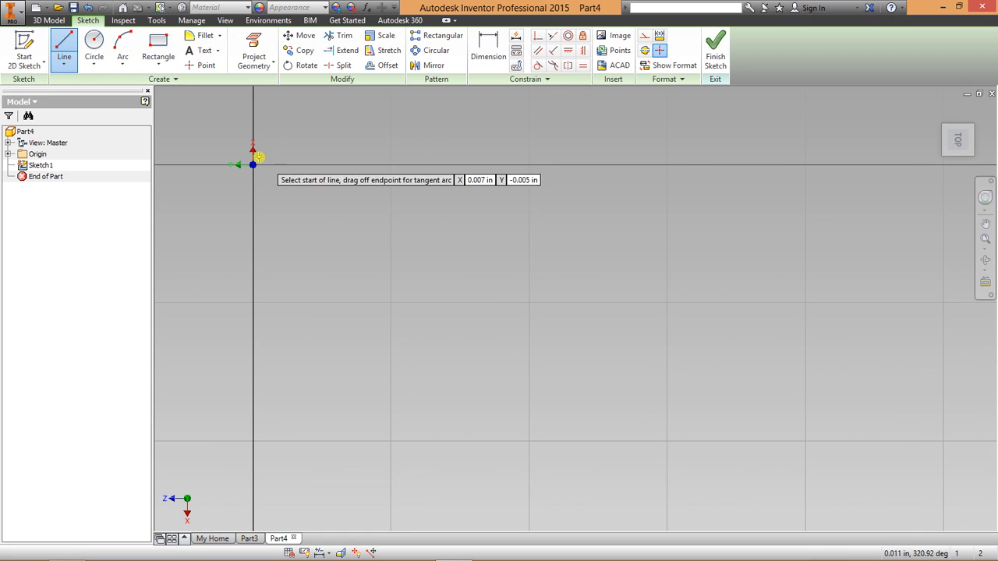
middle_click_drag(283, 170, 335, 187)
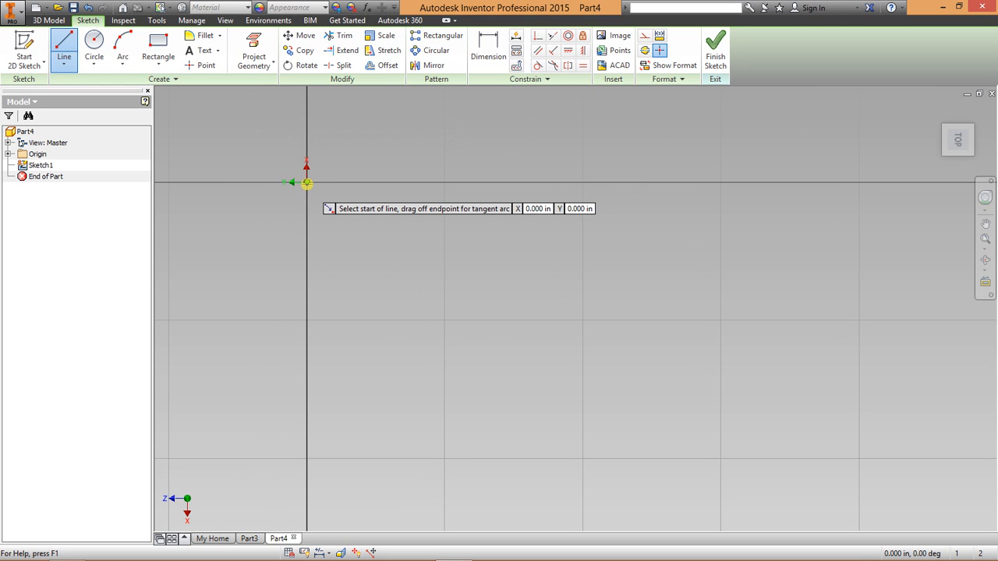
left_click(307, 182)
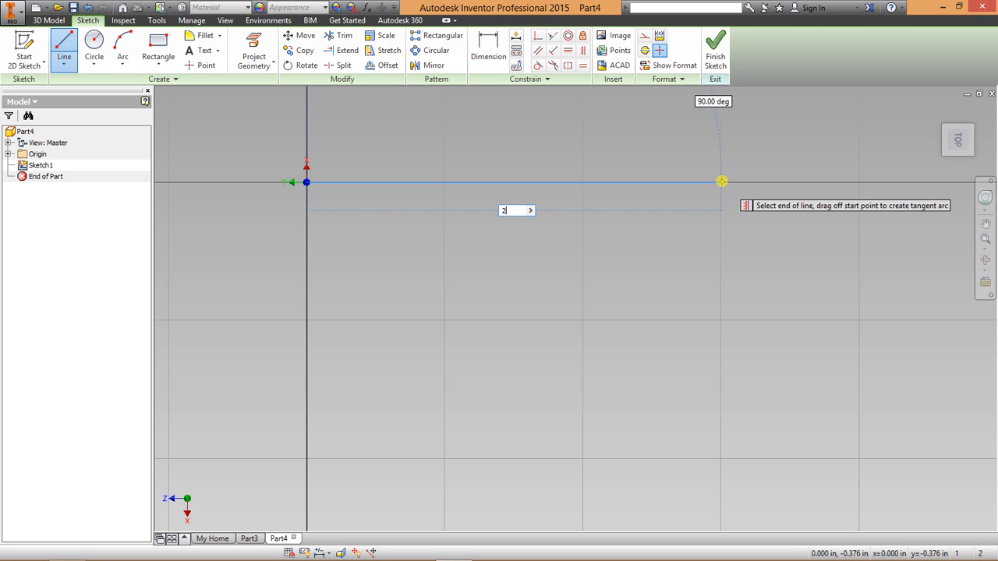
key("Return")
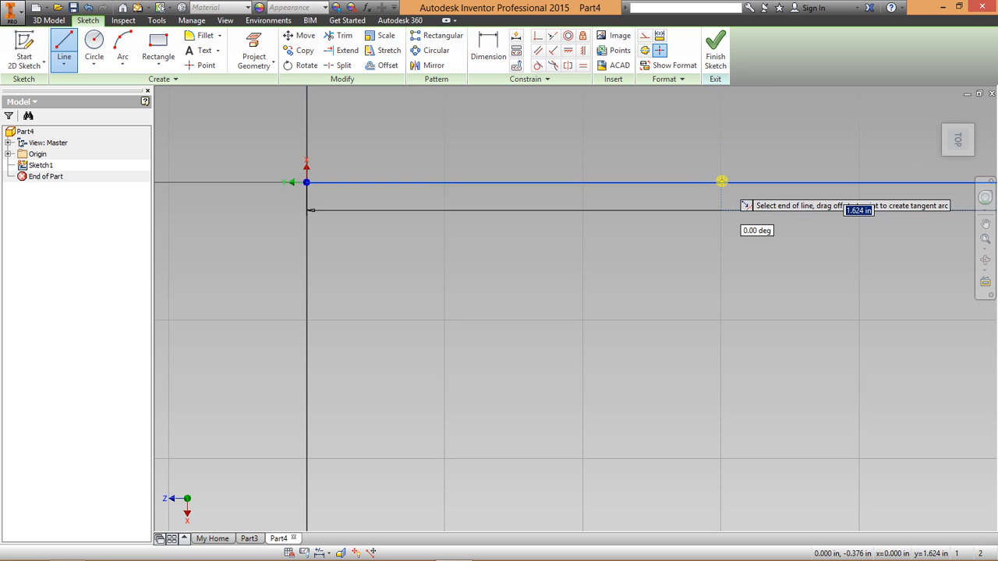
scroll(722, 182, "down", 2)
middle_click_drag(631, 252, 548, 281)
scroll(547, 281, "up", 2)
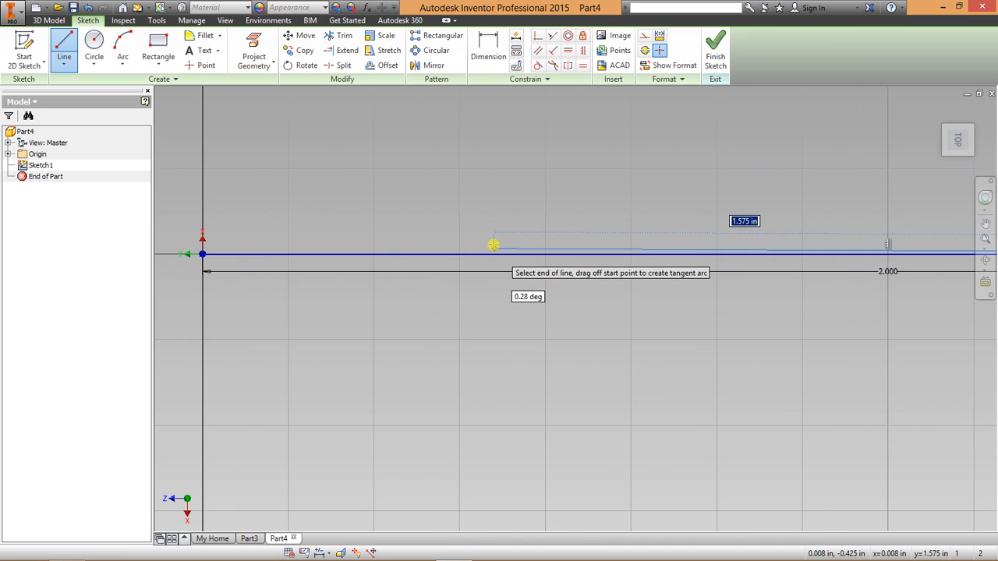
scroll(576, 205, "up", 1)
middle_click_drag(575, 204, 406, 249)
scroll(547, 229, "up", 2)
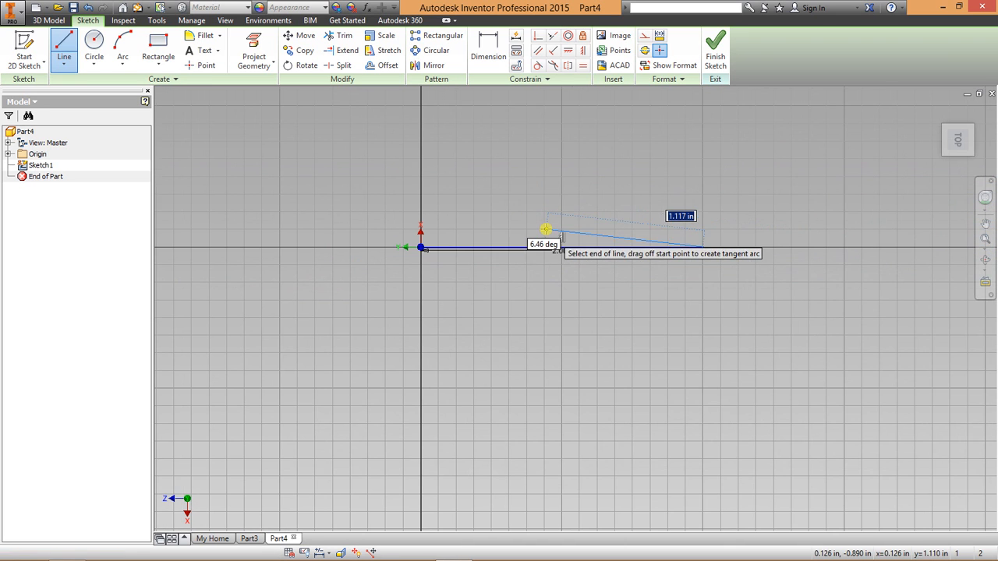
right_click(545, 226)
left_click(595, 226)
middle_click_drag(640, 223, 530, 210)
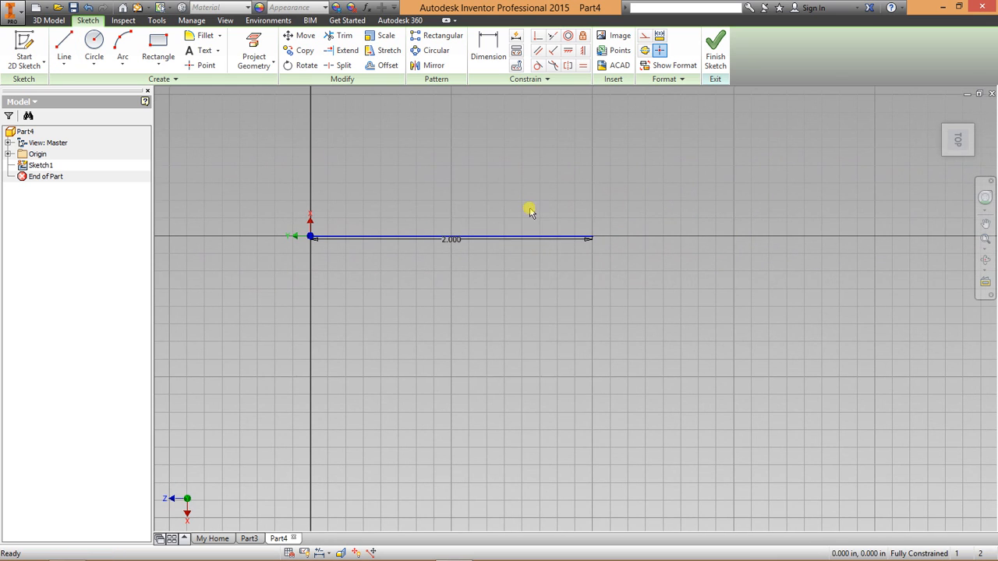
right_click(542, 202)
left_click(542, 202)
right_click(776, 153)
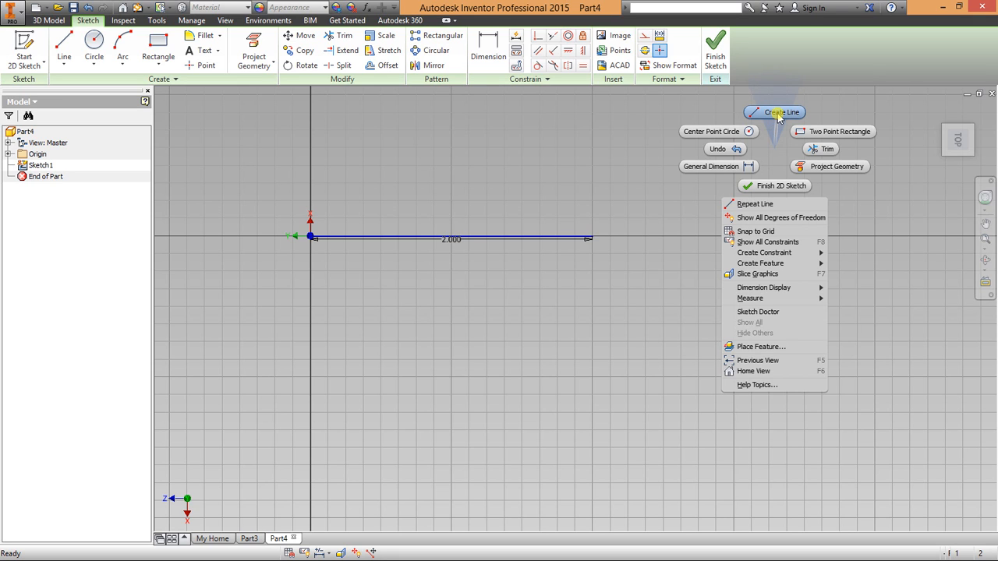
left_click(778, 114)
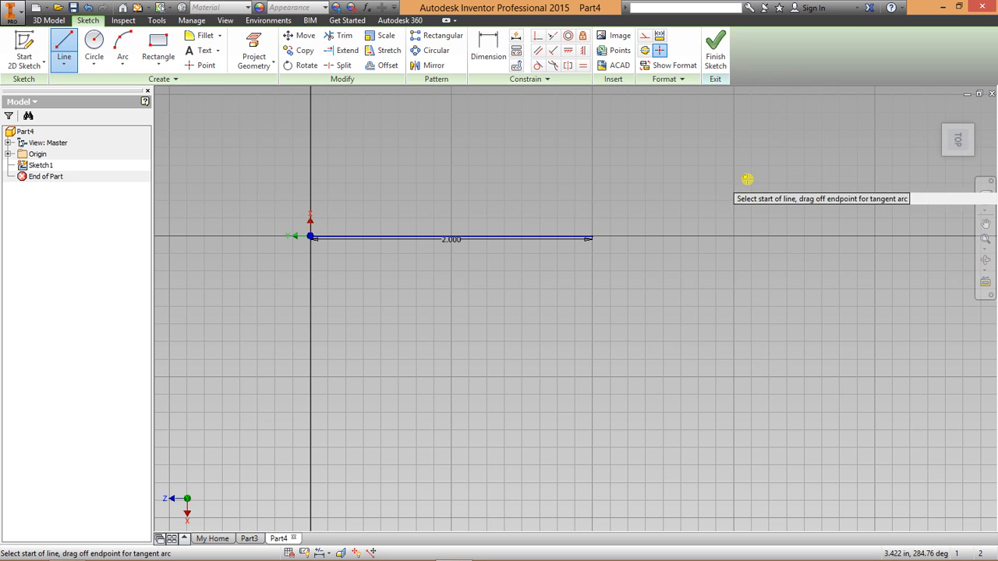
right_click(726, 164)
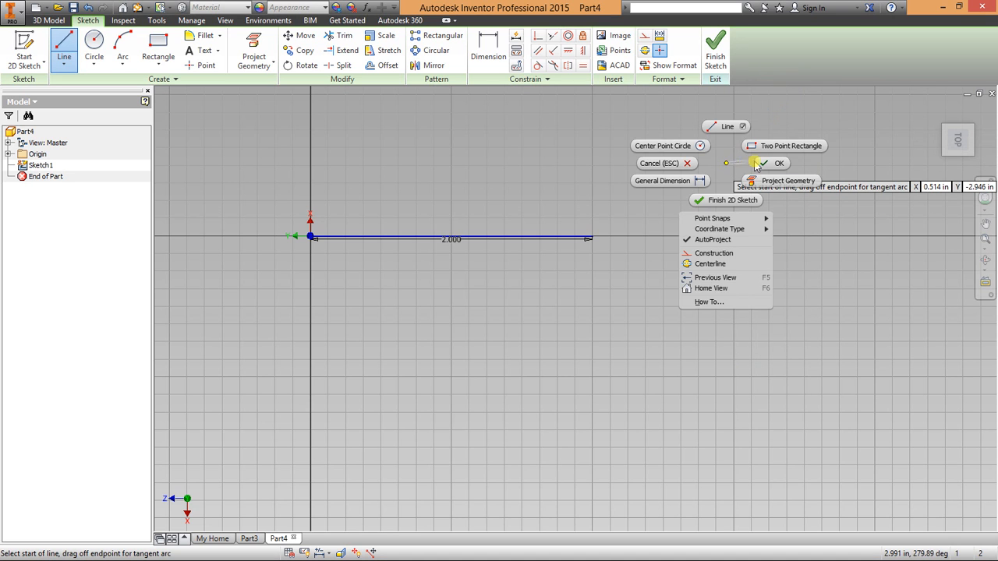
left_click(755, 164)
middle_click_drag(517, 207, 564, 212)
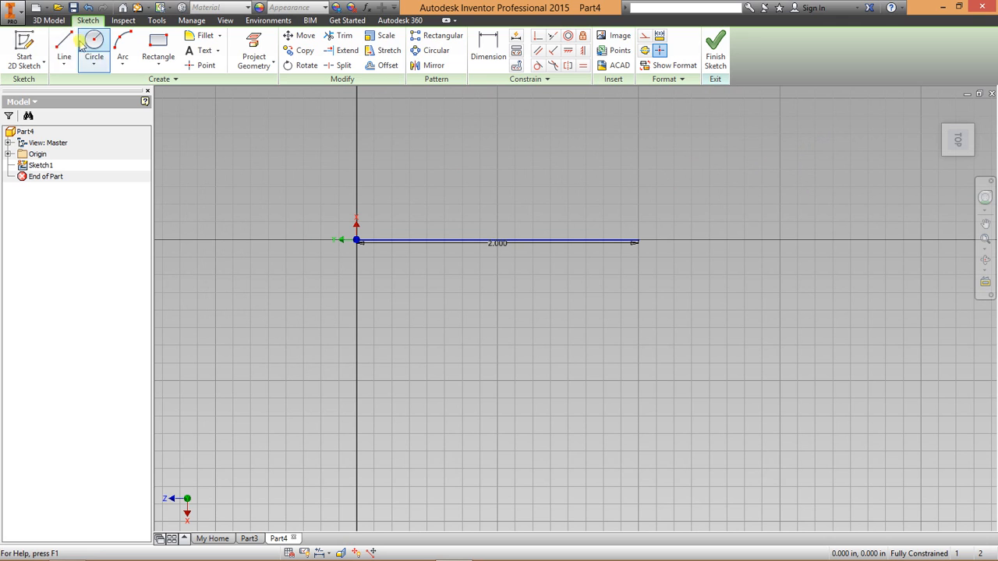
left_click(64, 64)
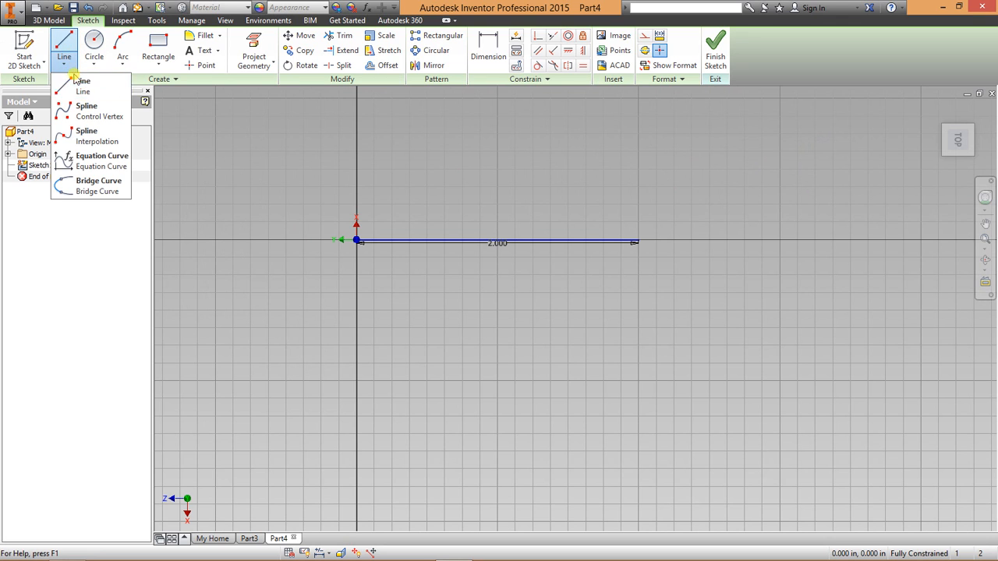
left_click(89, 111)
scroll(360, 166, "up", 3)
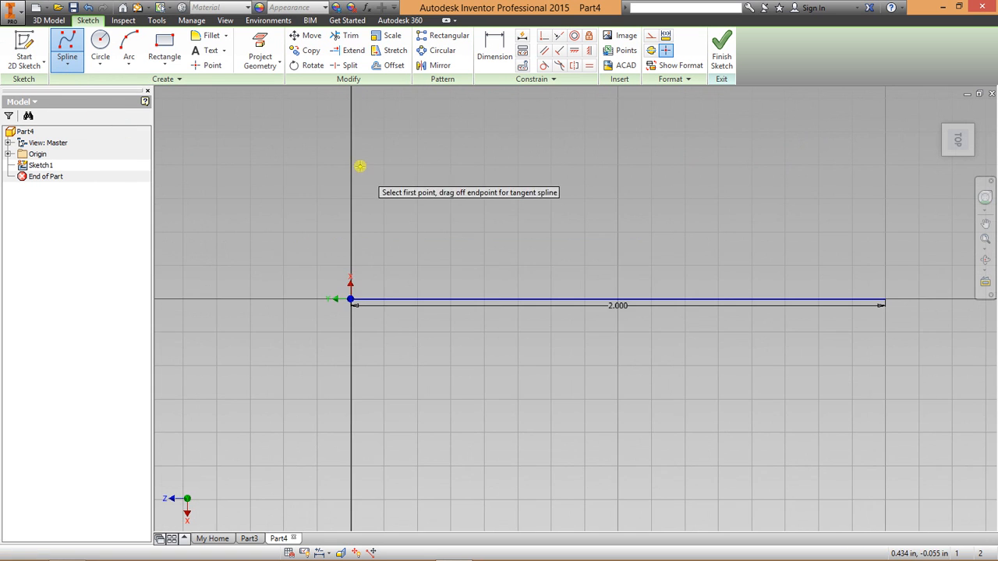
mouse_move(360, 166)
middle_mouse_down()
mouse_move(292, 156)
mouse_move(305, 98)
middle_mouse_up()
scroll(297, 158, "down", 3)
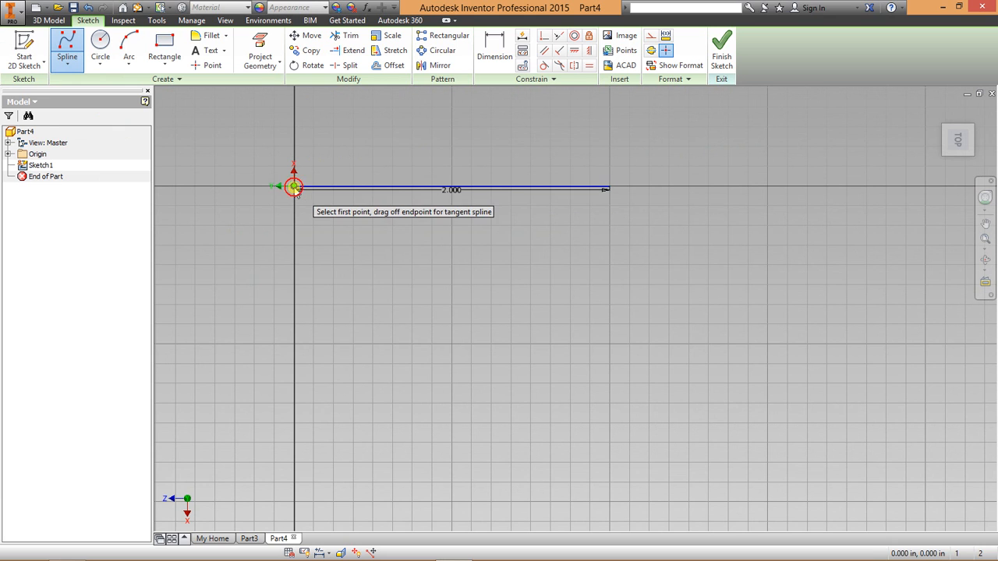
left_click(294, 187)
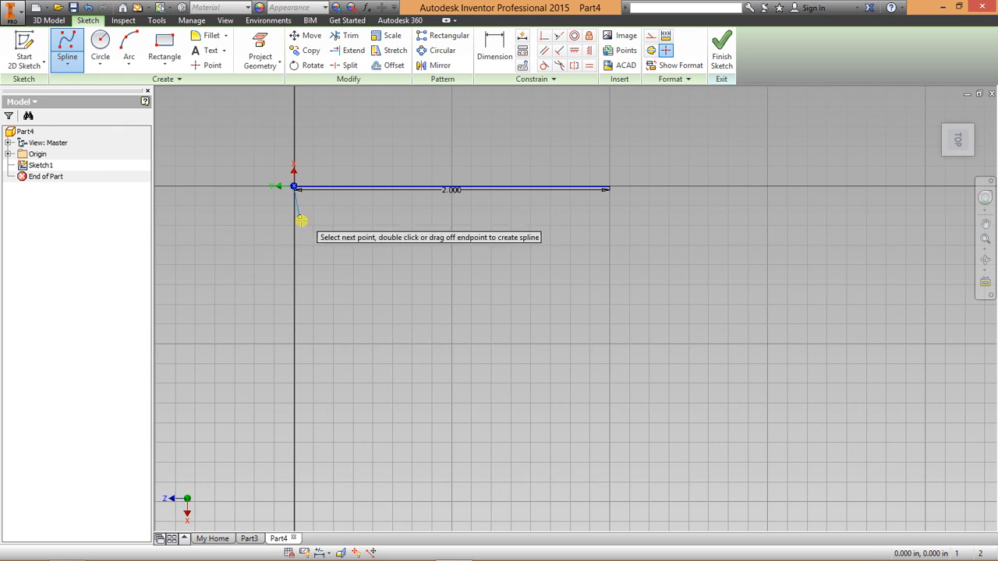
left_click(344, 250)
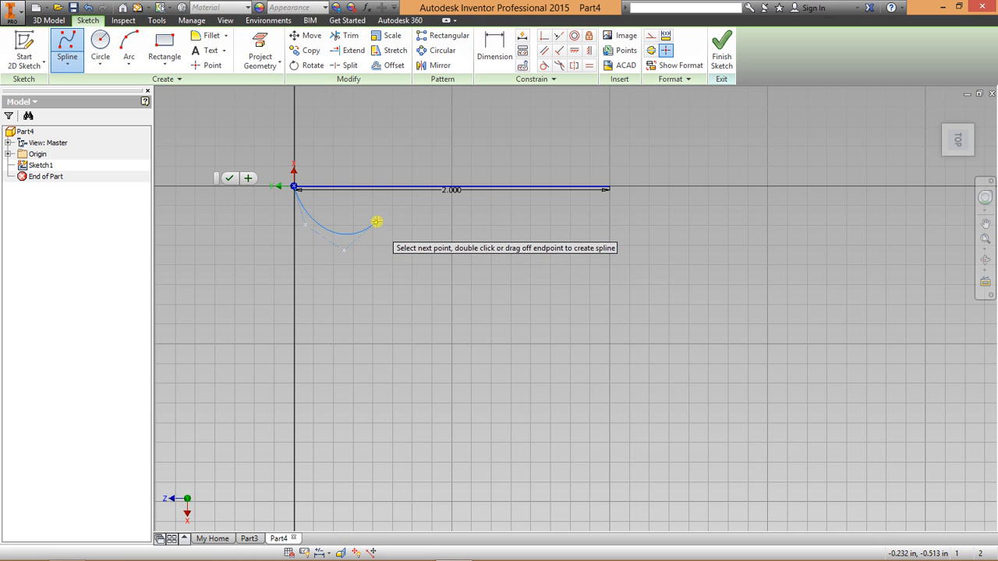
right_click(394, 216)
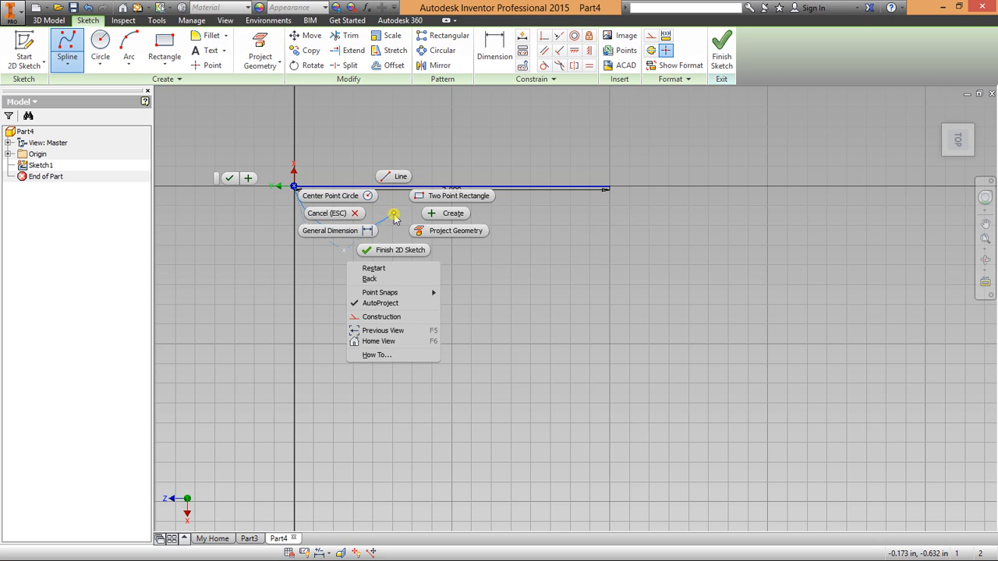
left_click(327, 213)
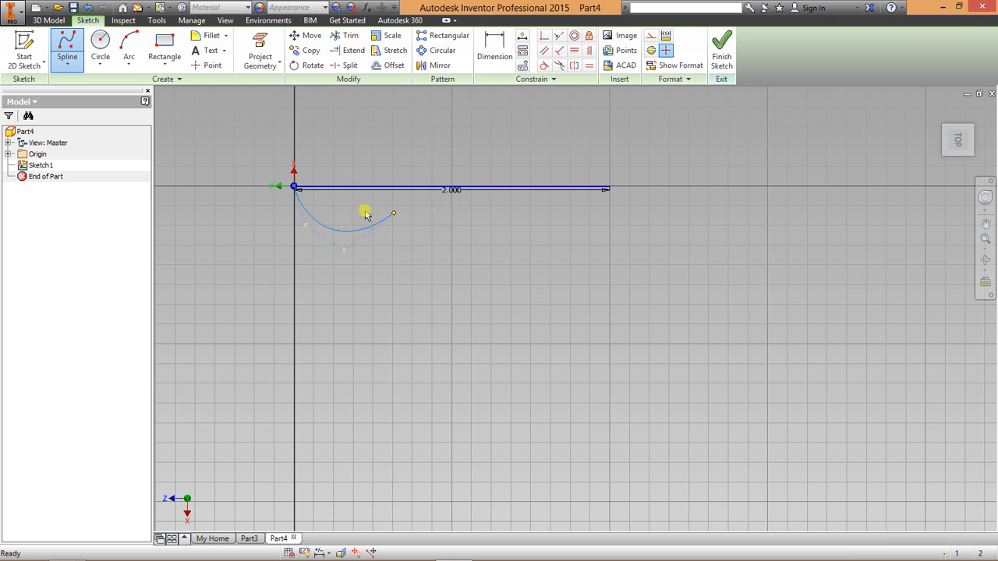
Draw a wavy control vertex spline from the free end of the 2 in line, ending at about -0.77 in, -3.81 in.
left_click(76, 39)
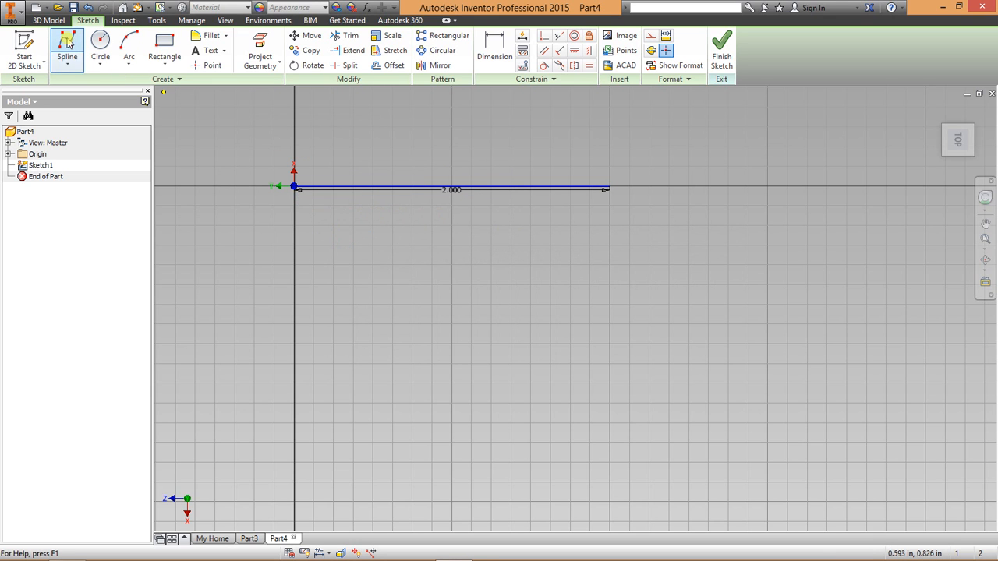
left_click(610, 188)
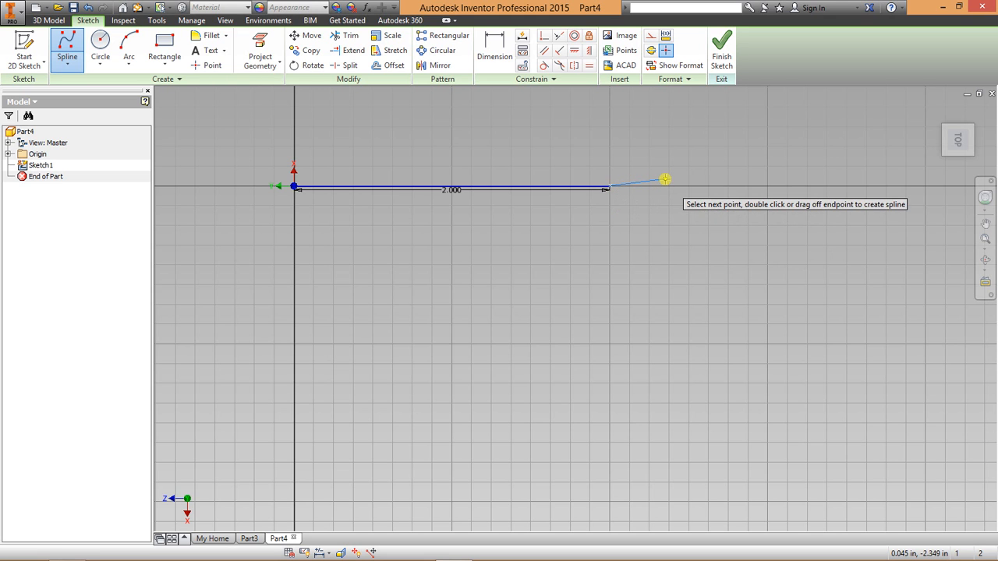
left_click(655, 156)
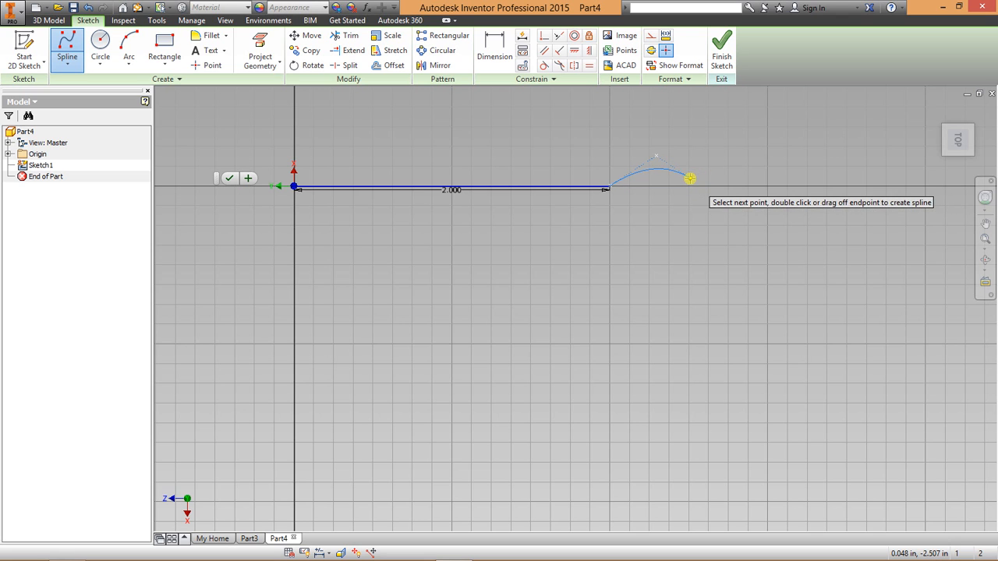
left_click(714, 231)
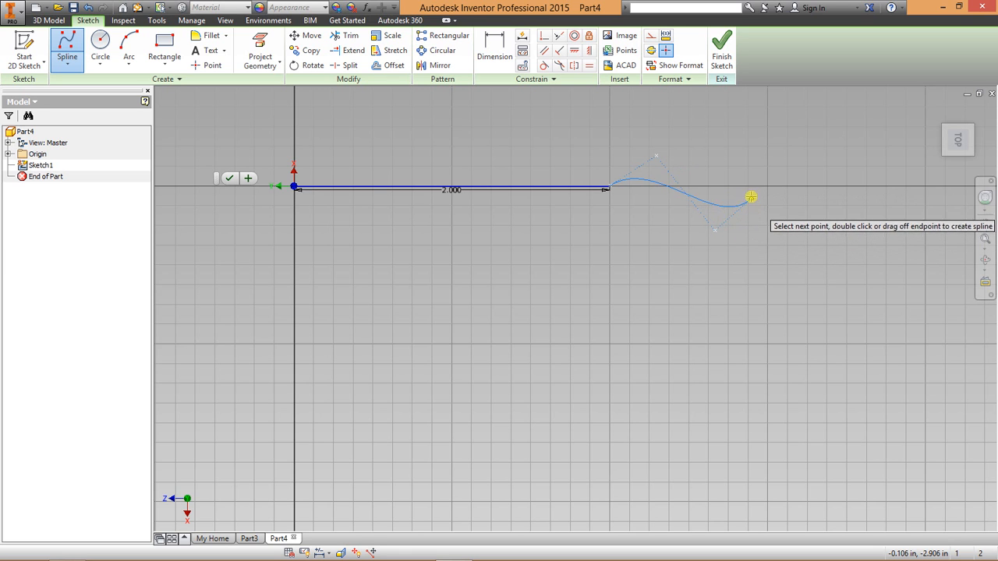
left_click(750, 163)
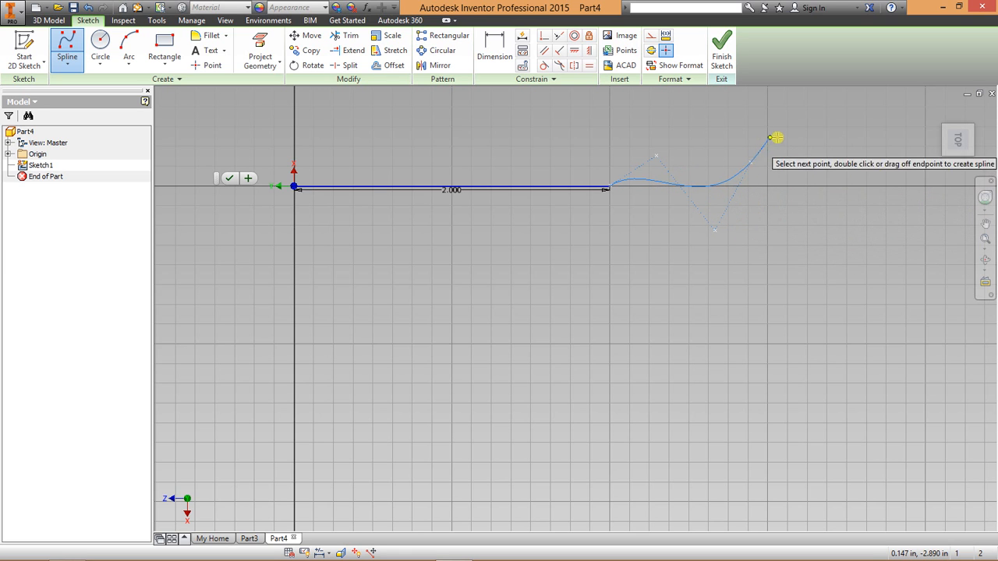
left_click(785, 183)
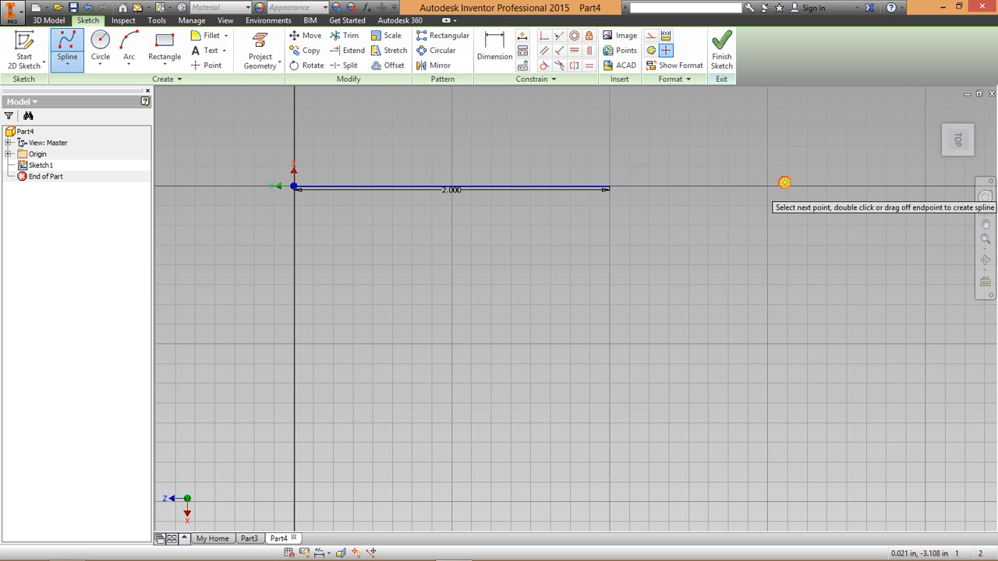
left_click(812, 231)
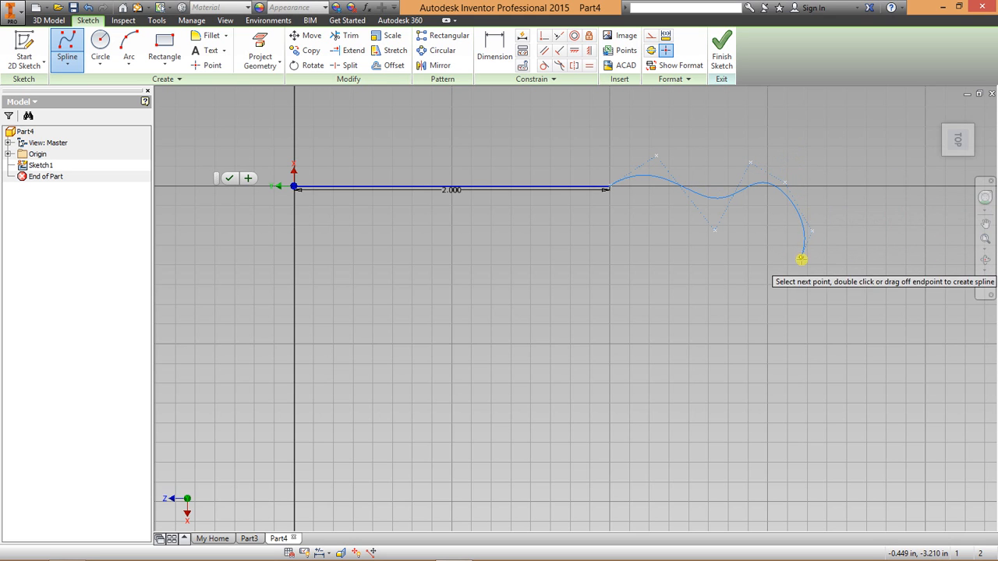
left_click(829, 186)
left_click(865, 165)
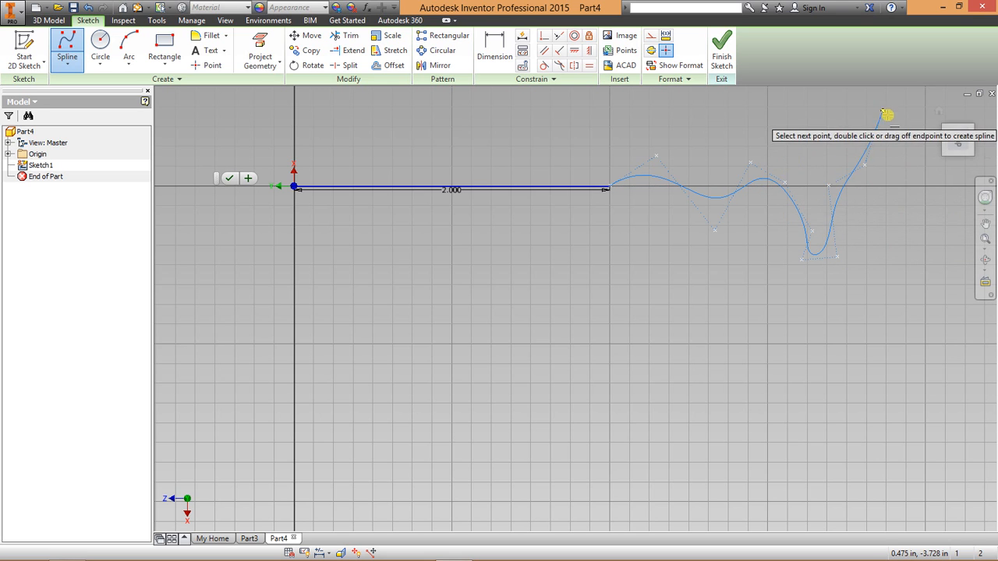
left_click(882, 111)
left_click(914, 227)
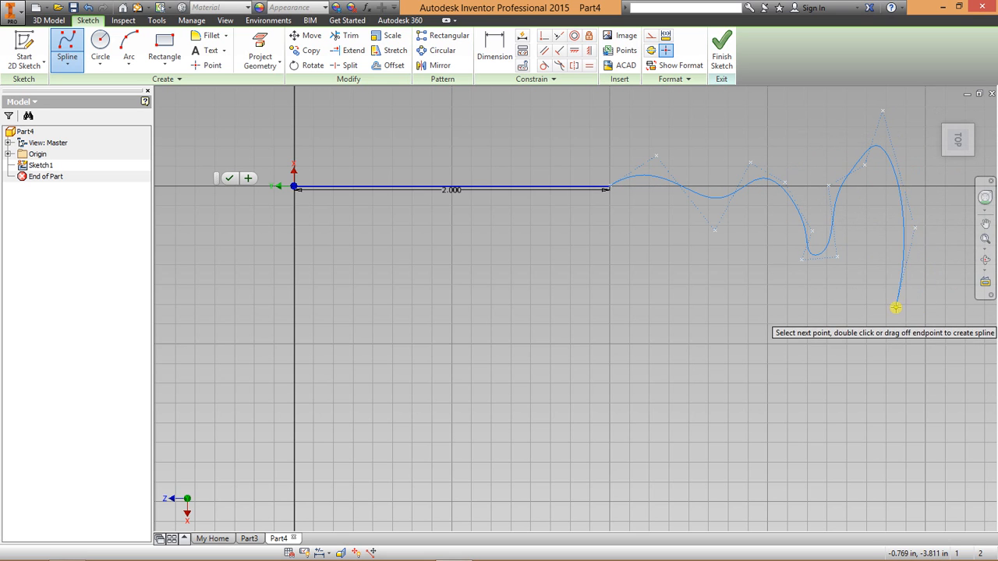
right_click(895, 307)
left_click(908, 297)
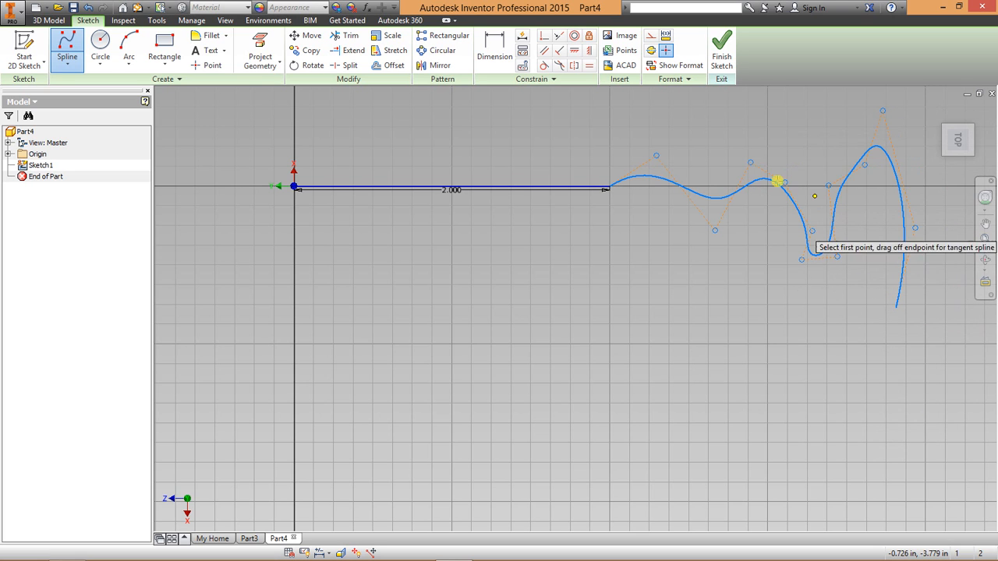
right_click(697, 156)
left_click(735, 152)
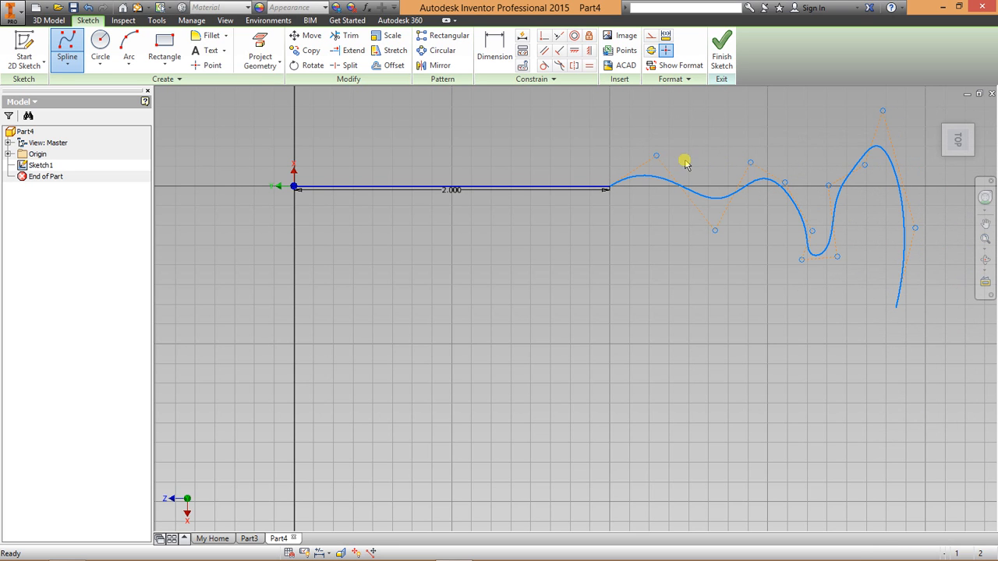
Reshape the control vertex spline by moving six of its control vertices to exaggerate the peaks and valleys.
left_click_drag(657, 159, 645, 118)
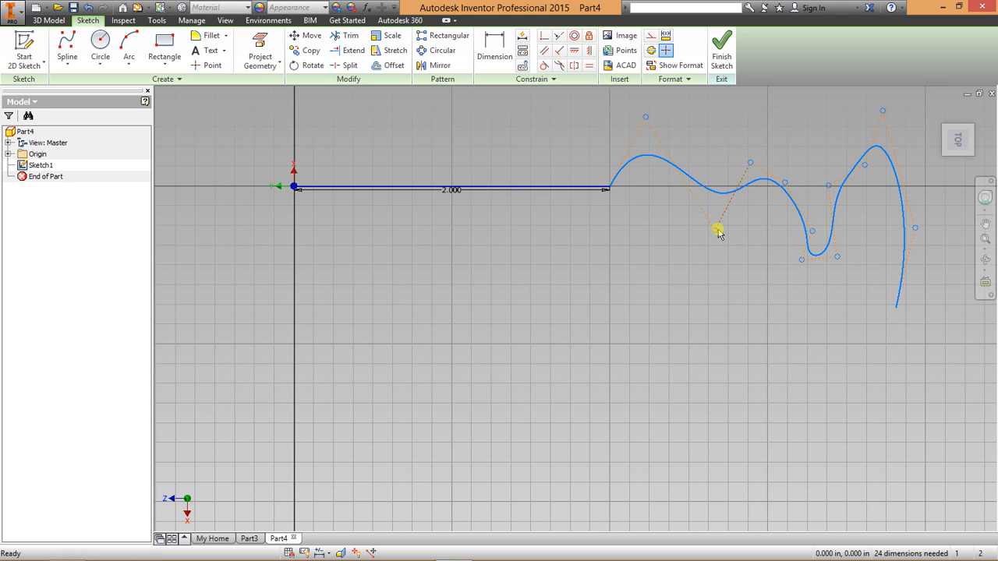
left_click_drag(719, 234, 696, 257)
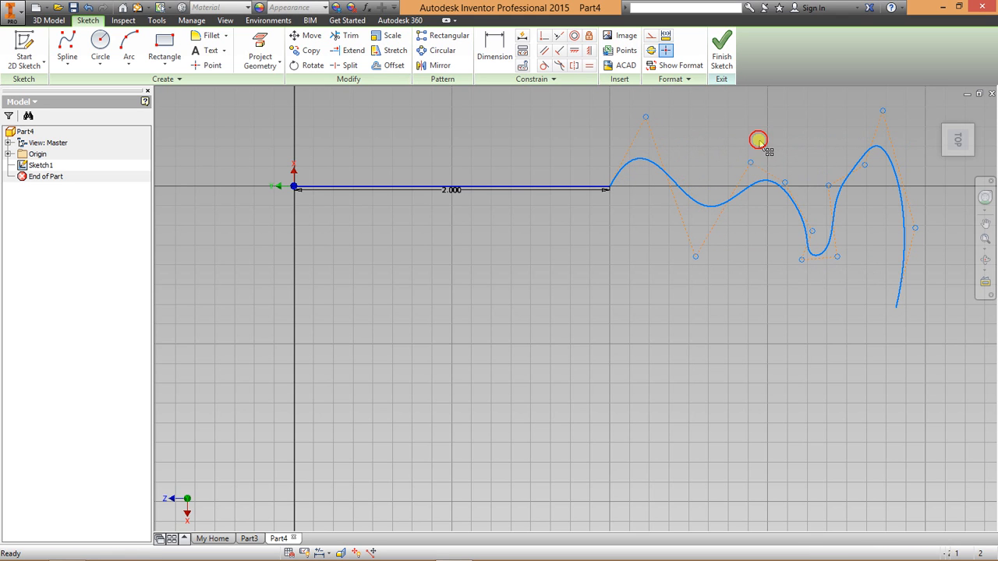
left_click_drag(759, 141, 778, 130)
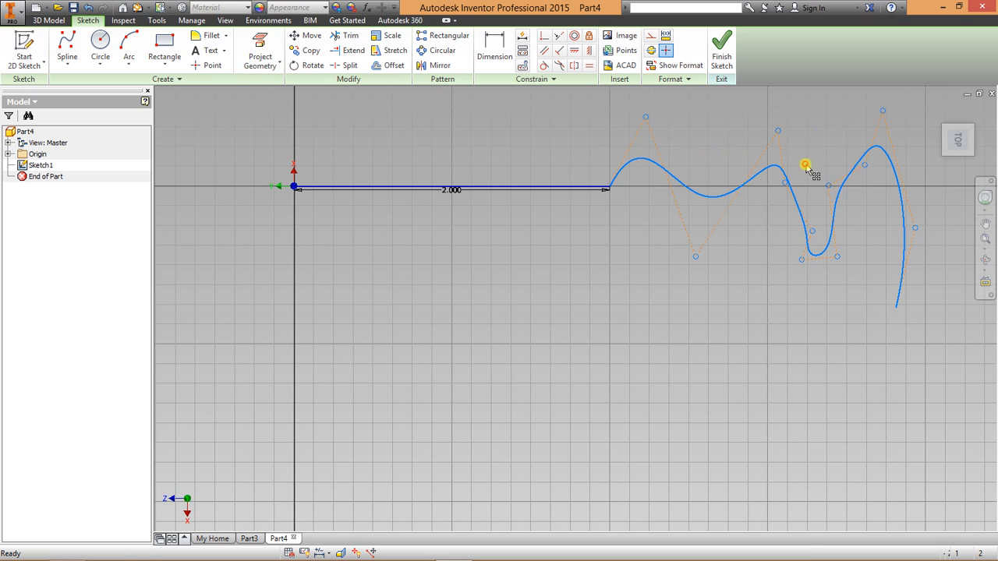
left_click_drag(828, 185, 843, 160)
left_click_drag(881, 110, 849, 97)
left_click_drag(863, 167, 827, 139)
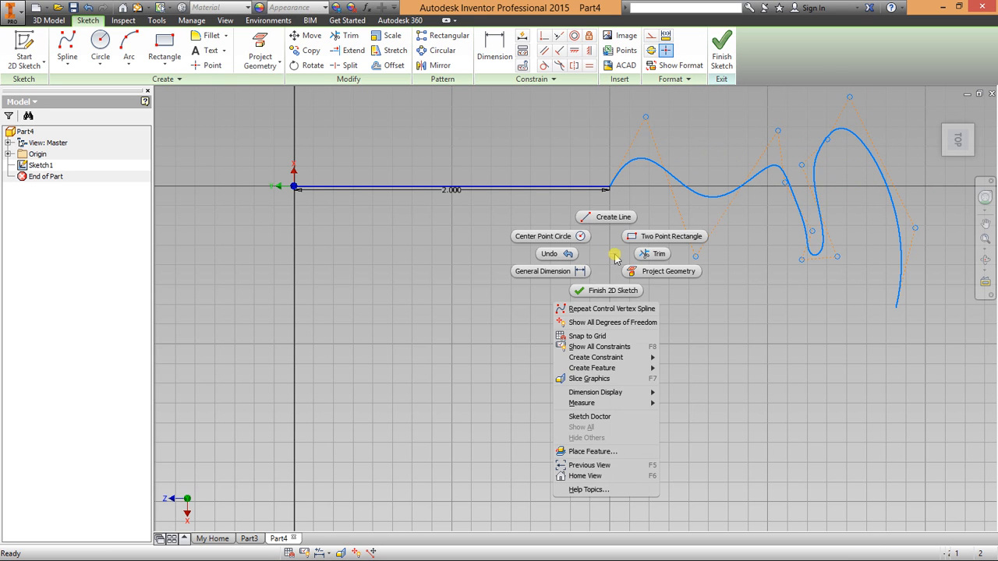
left_click(615, 257)
Draw a center point circle of 2 in diameter at the sketch origin and finish the Circle command.
middle_click_drag(727, 211, 719, 245)
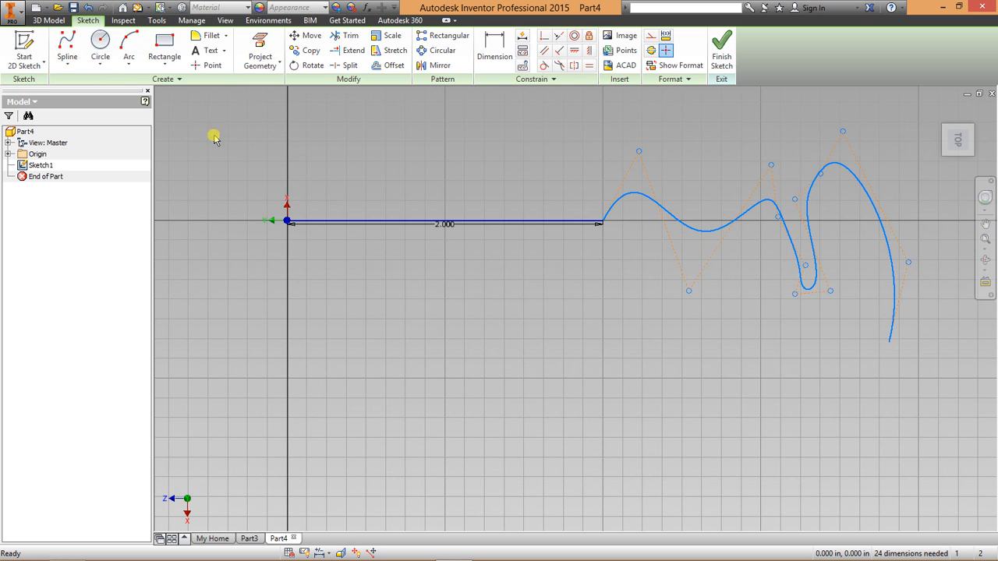
middle_click_drag(400, 218, 499, 187)
mouse_move(443, 223)
middle_mouse_down()
mouse_move(497, 258)
mouse_move(503, 165)
middle_mouse_up()
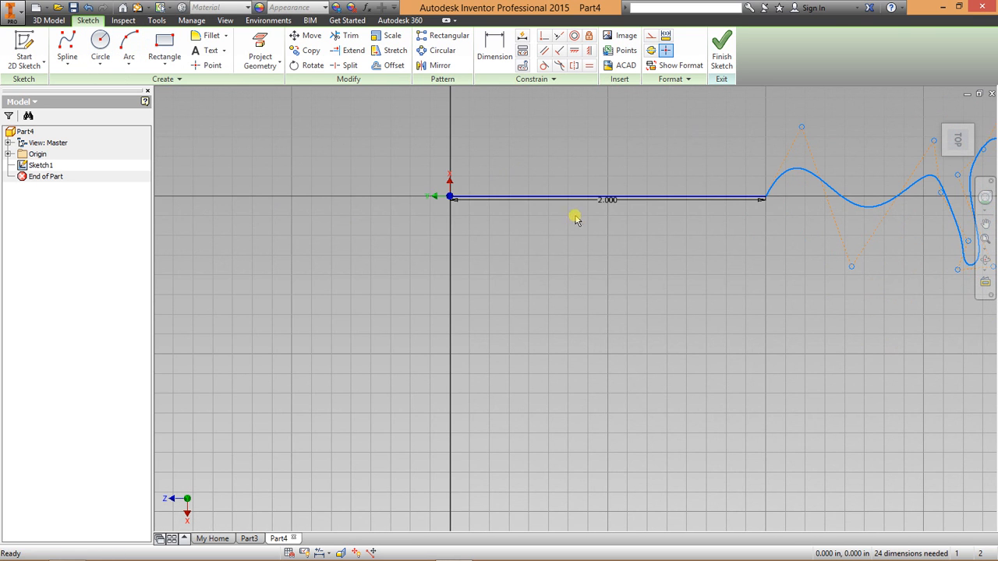
left_click(102, 48)
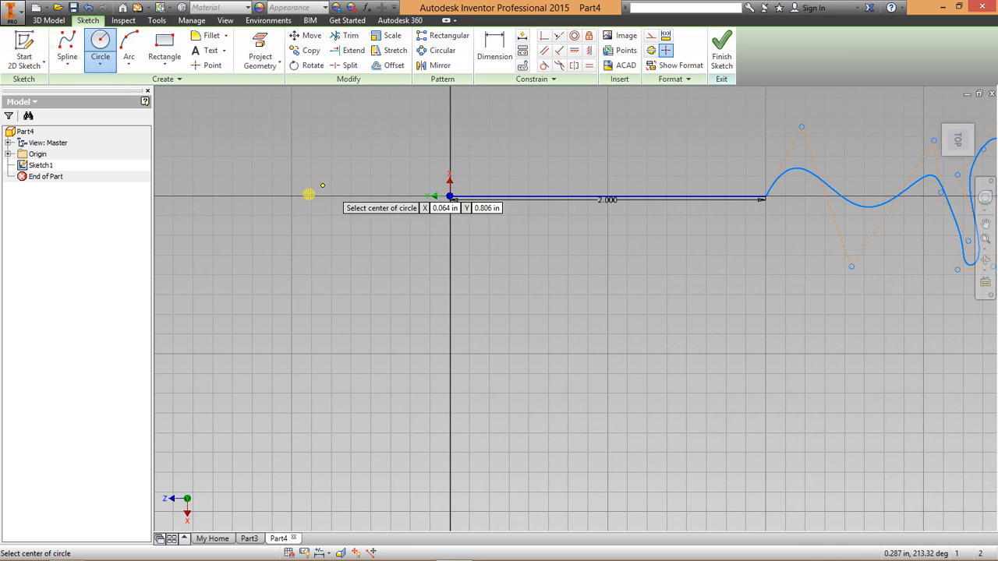
right_click(324, 265)
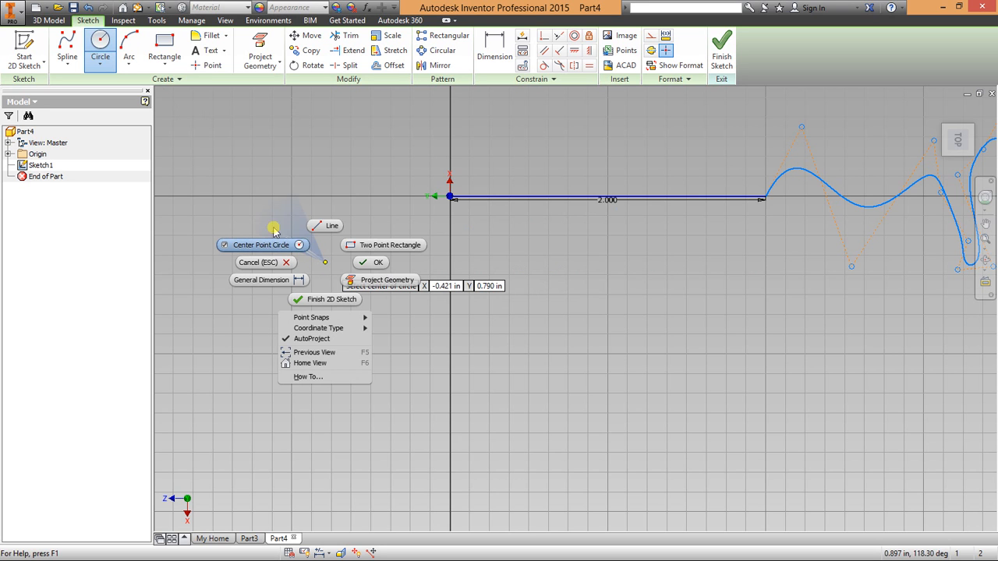
left_click(310, 250)
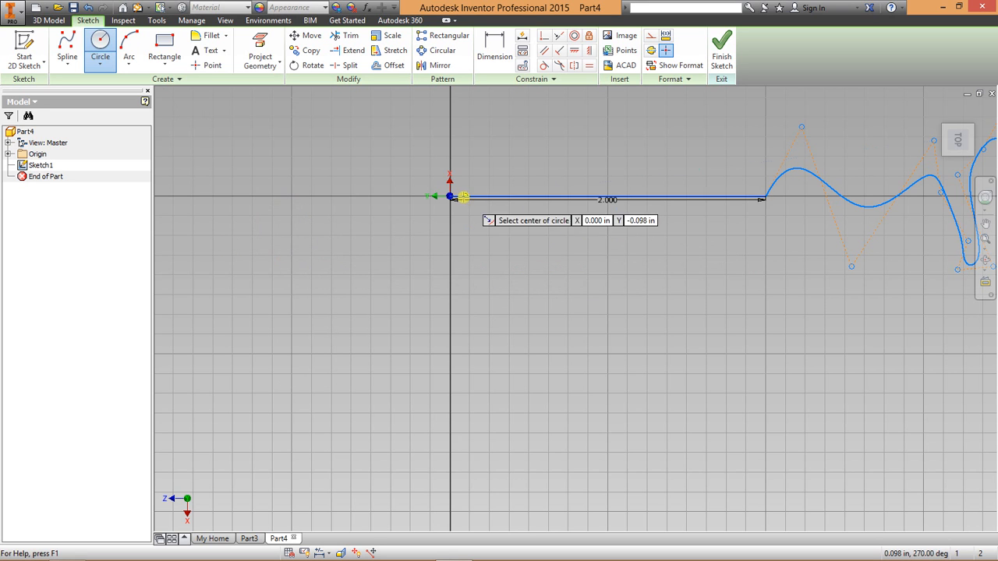
middle_click_drag(584, 220, 560, 248)
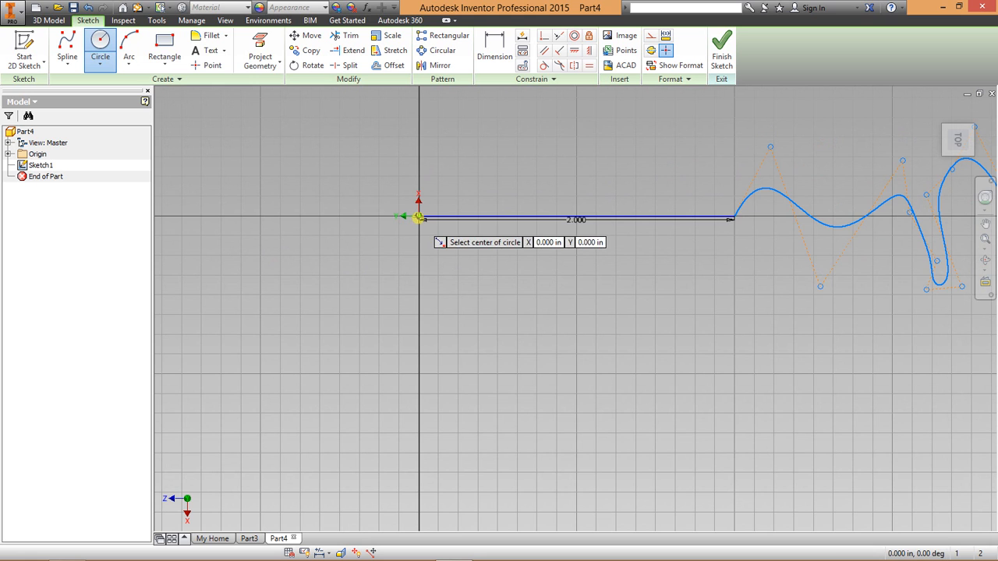
left_click(419, 217)
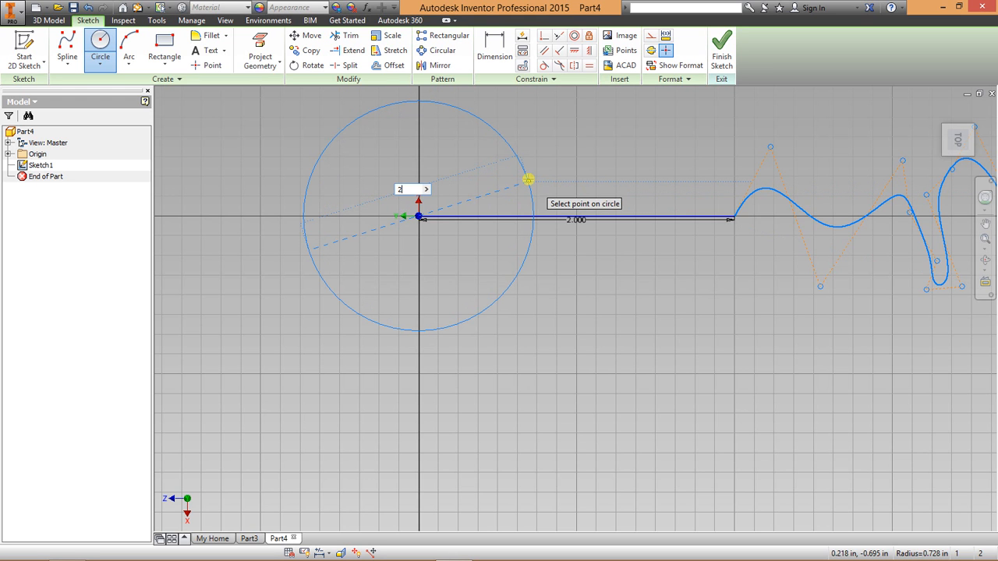
type("2")
key("Return")
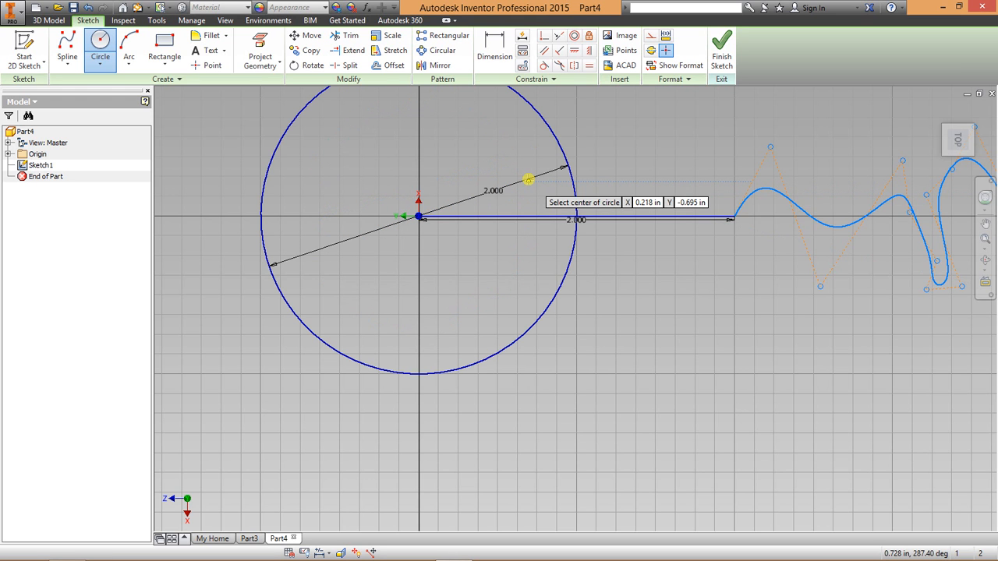
scroll(534, 189, "up", 1)
middle_click_drag(534, 188, 580, 272)
scroll(580, 272, "down", 4)
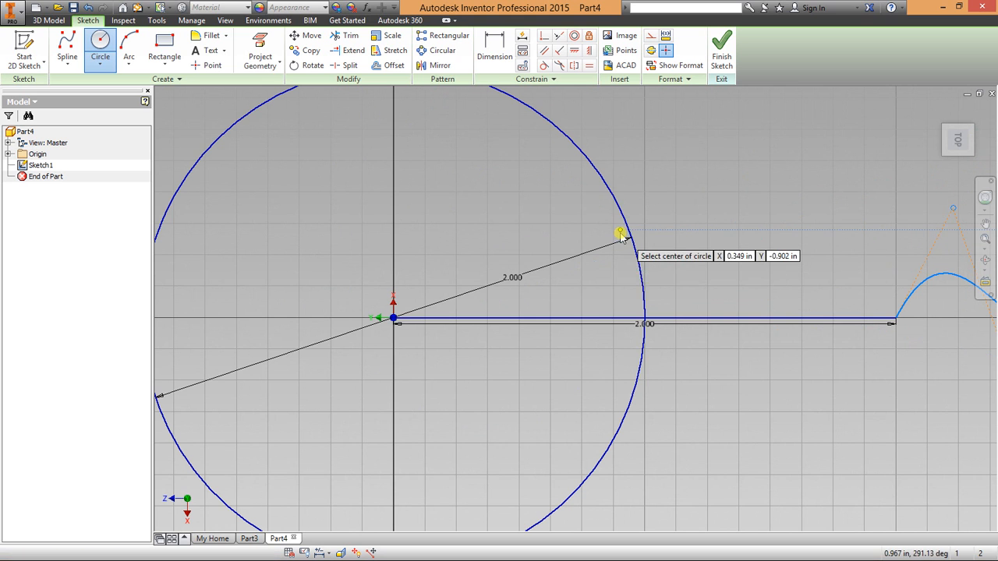
right_click(620, 230)
left_click(656, 232)
Set the circle's diameter dimension to 3 in.
middle_click_drag(520, 249, 548, 235)
scroll(548, 236, "up", 3)
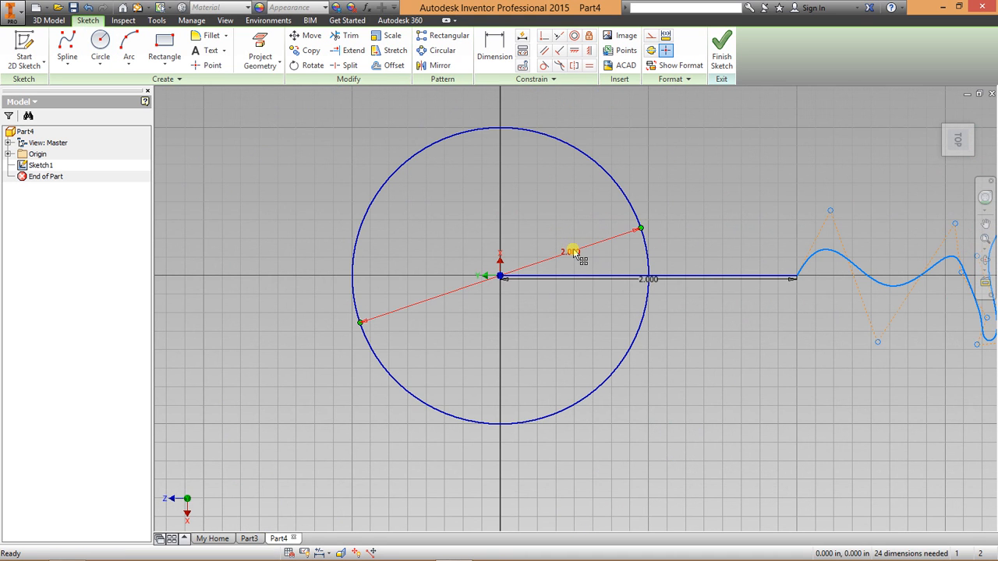
left_click(575, 255)
left_click_drag(584, 279, 682, 137)
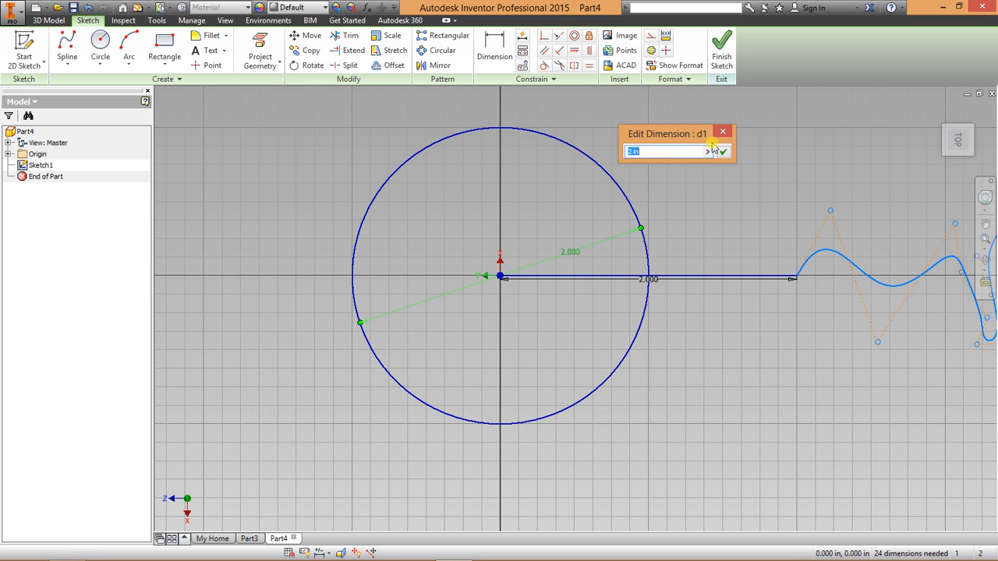
left_click_drag(693, 139, 746, 132)
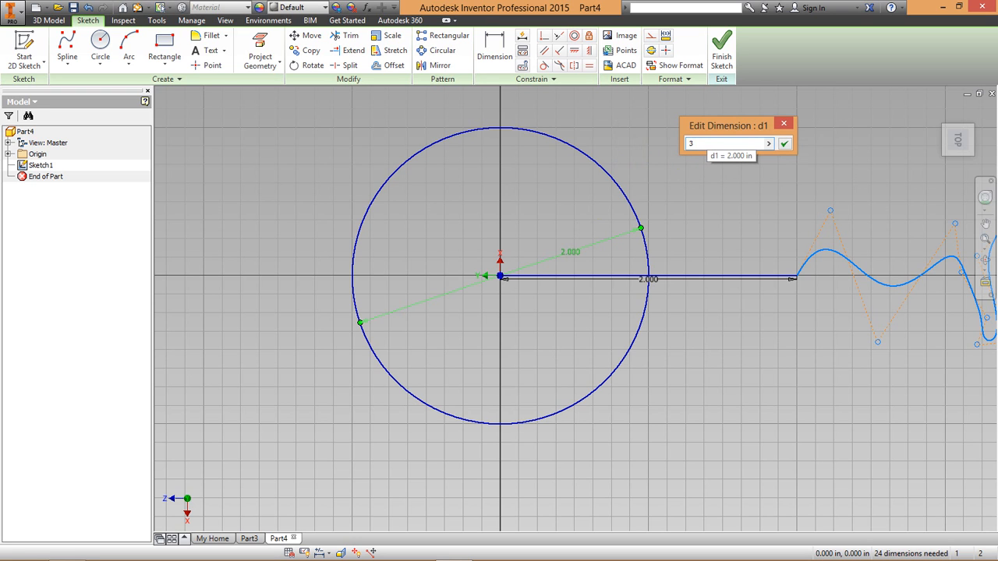
left_click(706, 147)
right_click(708, 149)
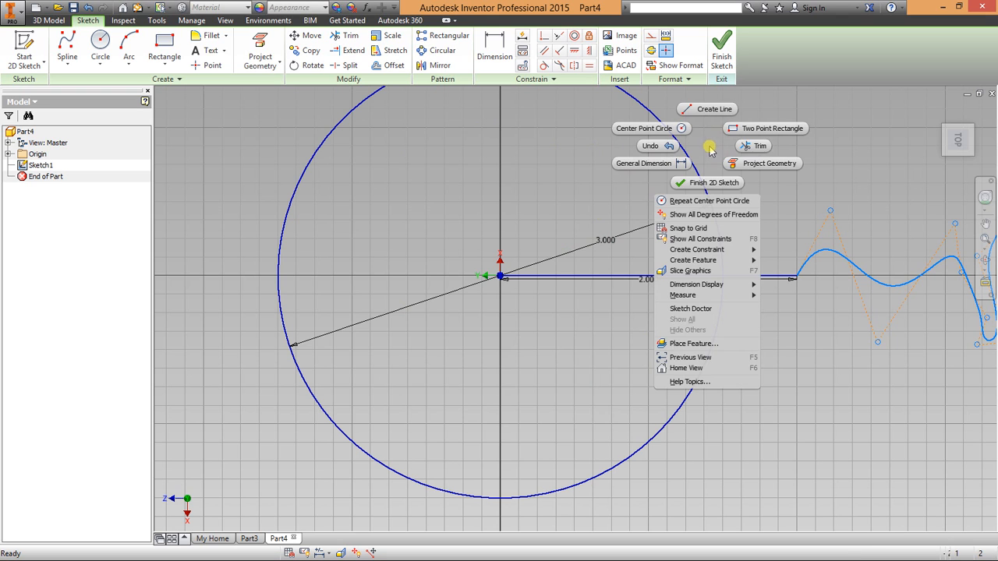
left_click(526, 138)
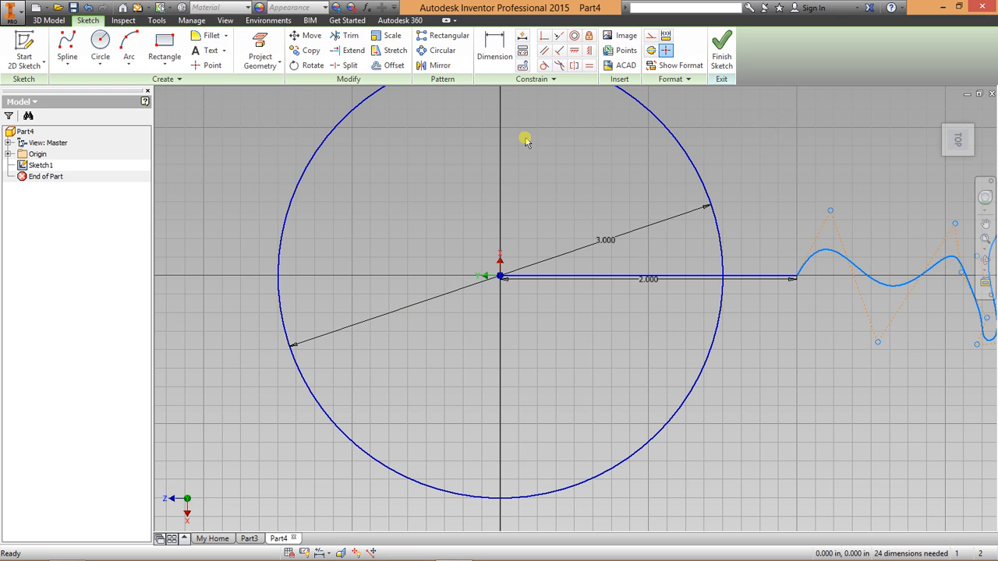
left_click(133, 64)
left_click(101, 62)
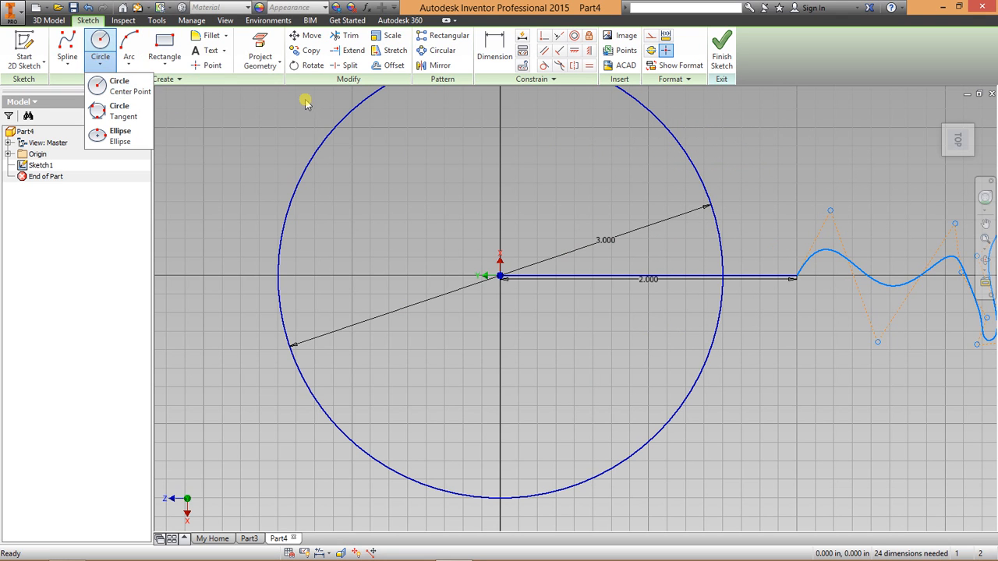
left_click(180, 115)
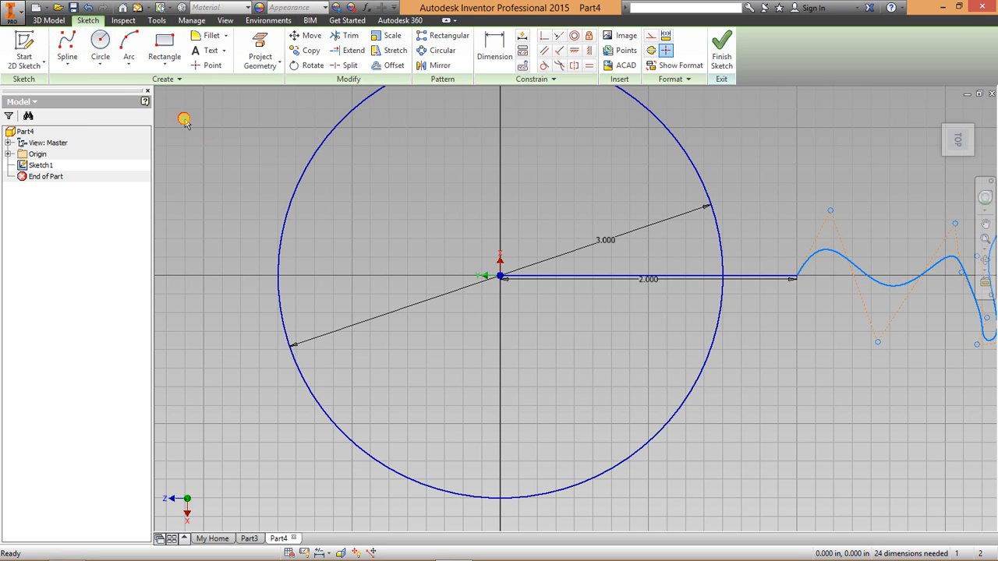
left_click(112, 67)
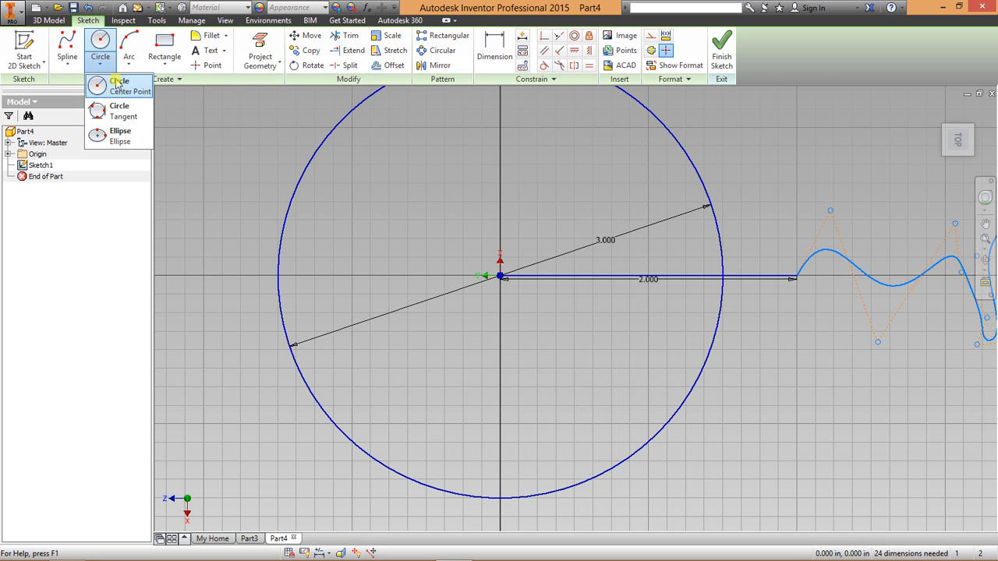
left_click(117, 112)
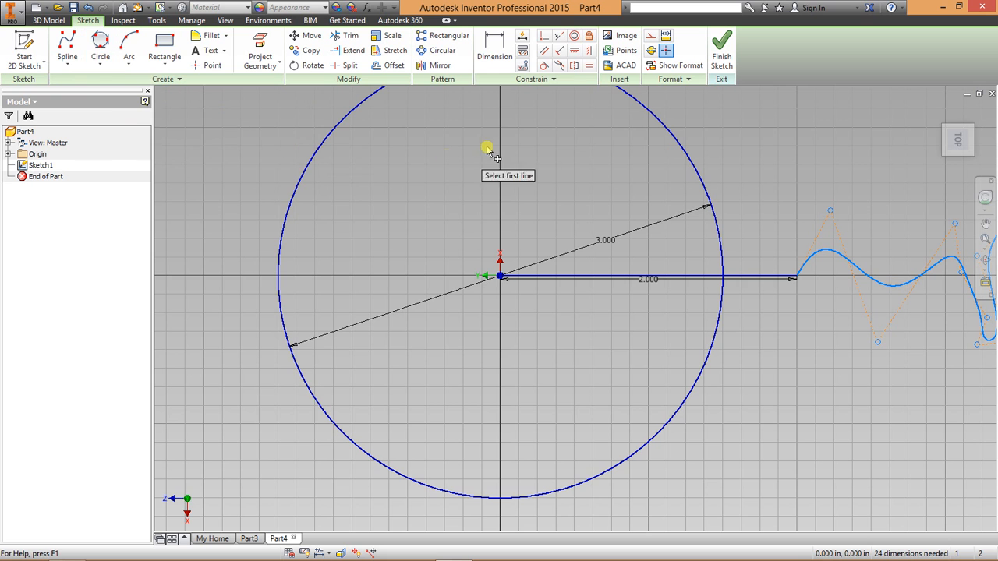
middle_click_drag(488, 149, 398, 214)
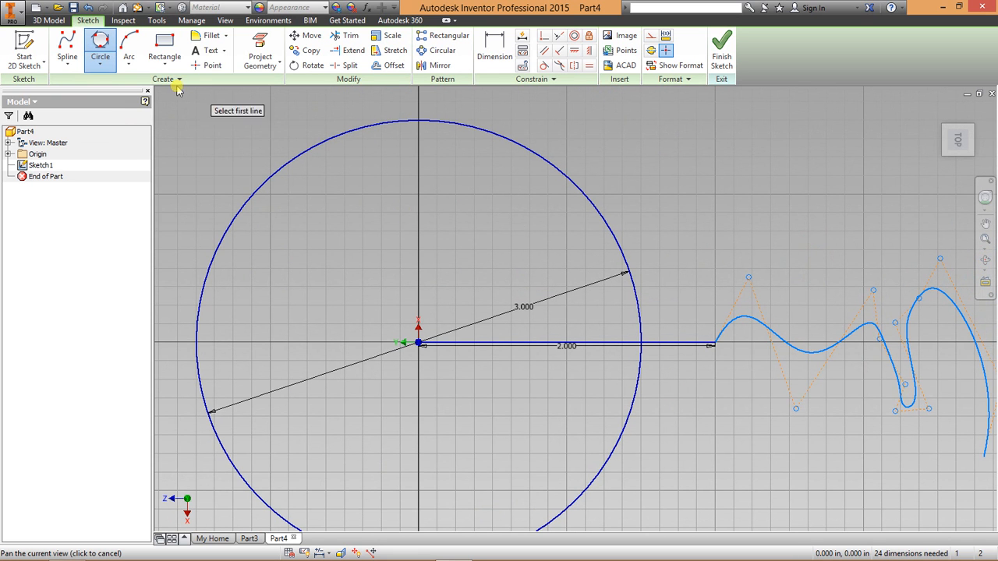
Draw a line about 1.319 in from the origin along positive X, continued by one about 2.016 in parallel to the 2 in line.
right_click(297, 127)
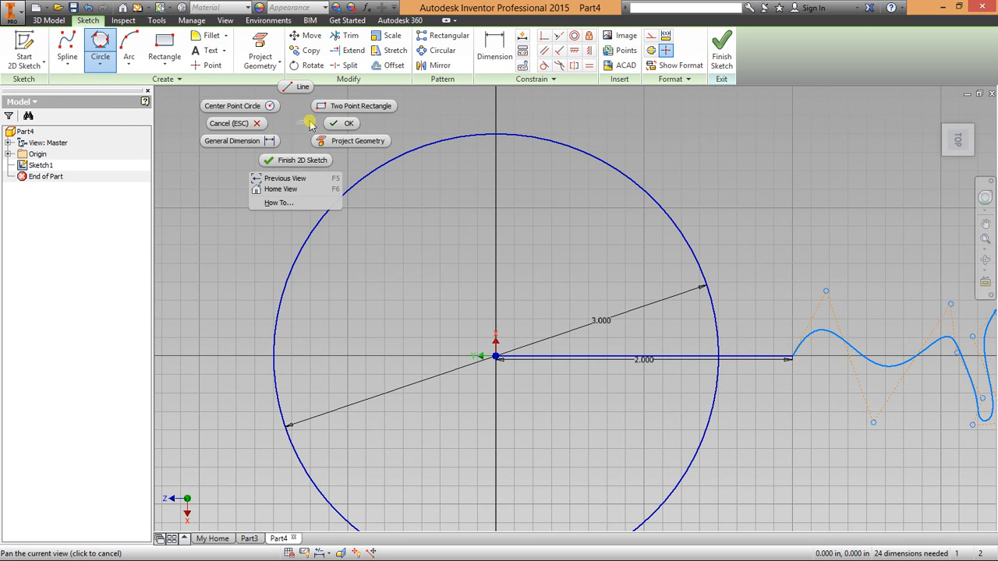
left_click(296, 86)
middle_click_drag(522, 241, 435, 187)
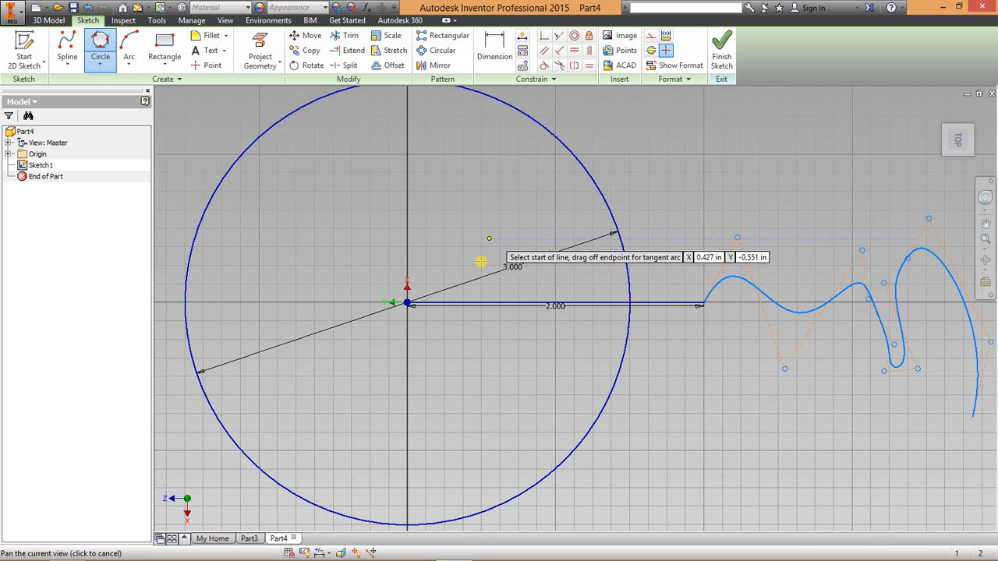
left_click(406, 301)
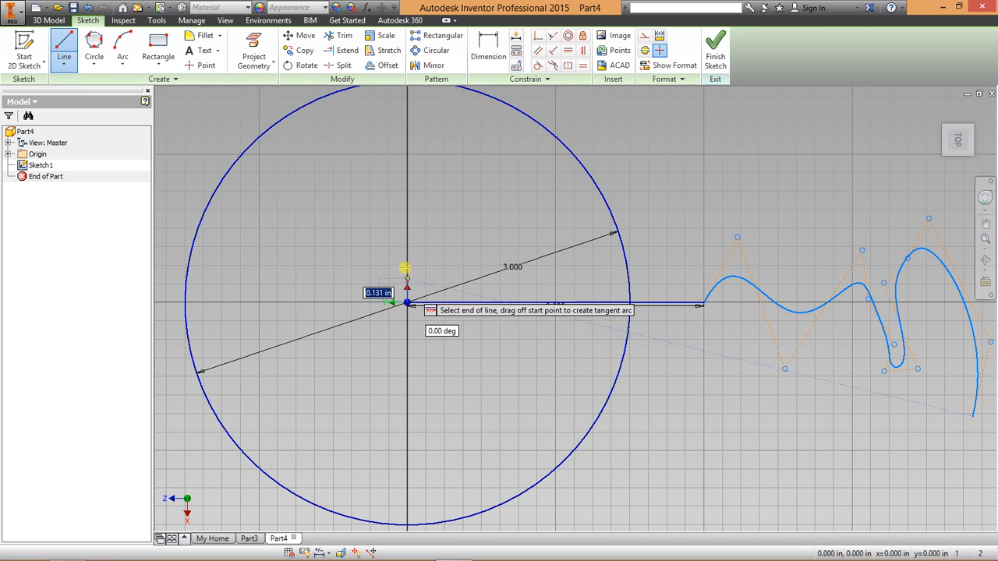
left_click(407, 104)
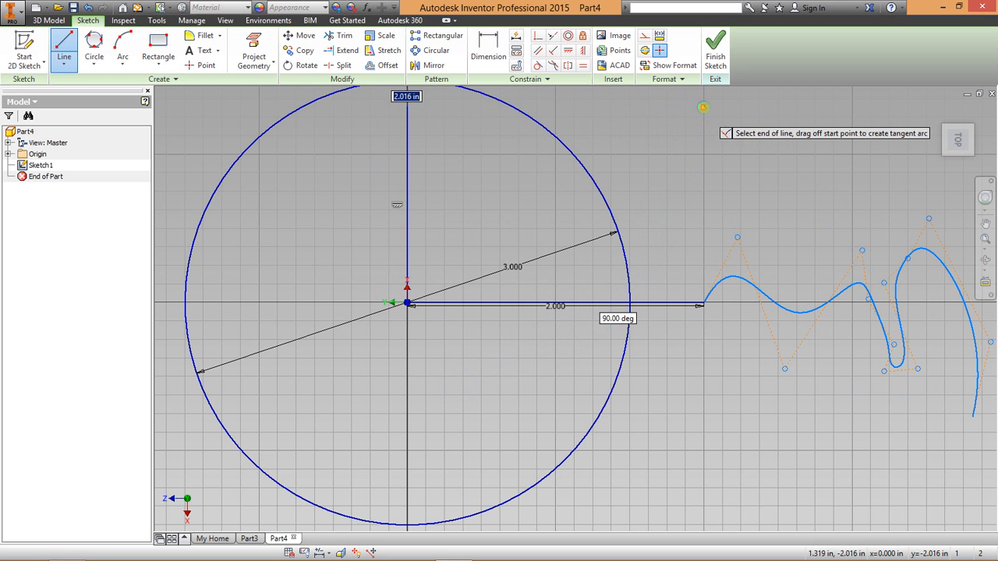
left_click(705, 106)
right_click(752, 154)
left_click(779, 158)
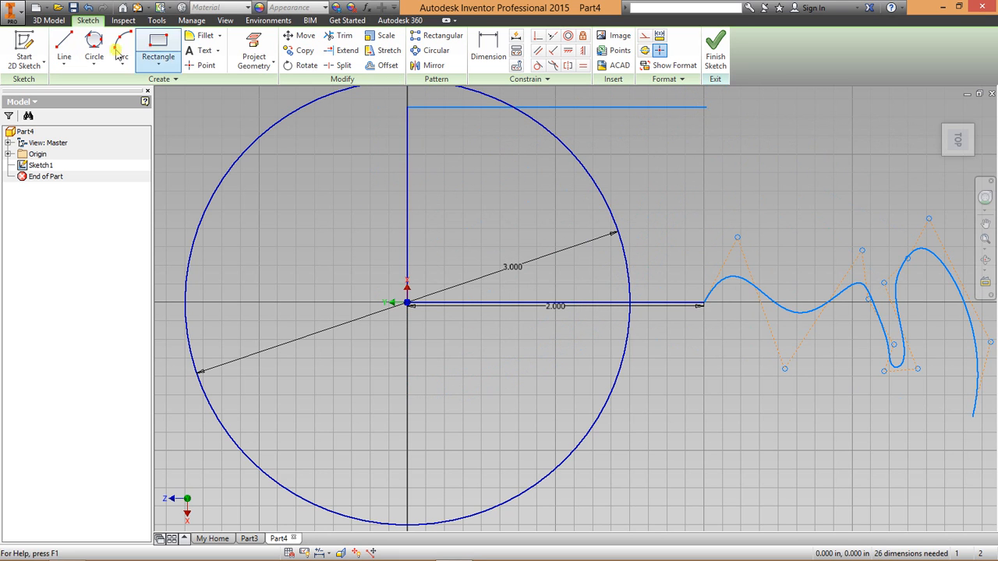
Draw a tangent circle touching the upper horizontal line, the vertical line and the 2 in line, and finish the command.
left_click(99, 62)
left_click(113, 110)
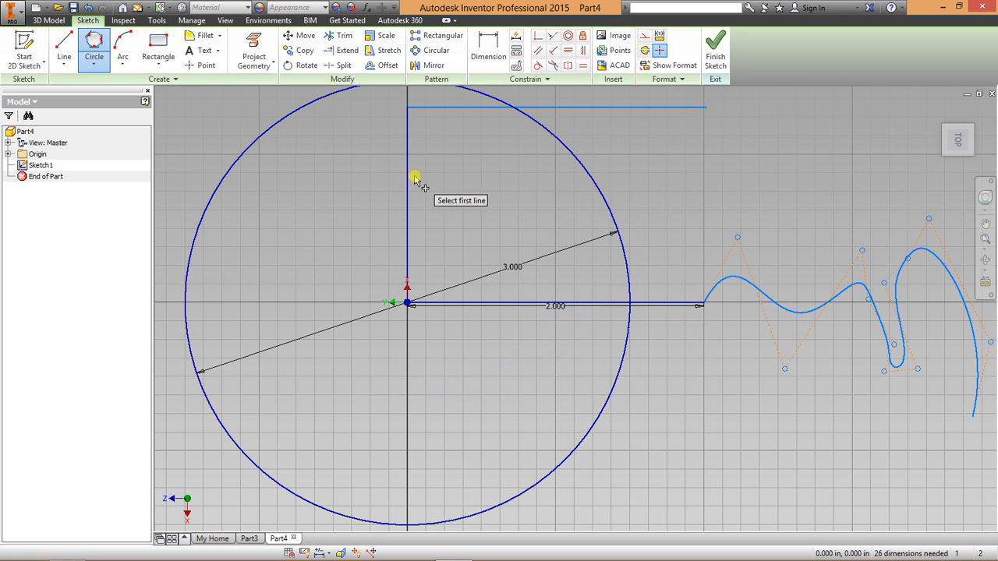
left_click(474, 107)
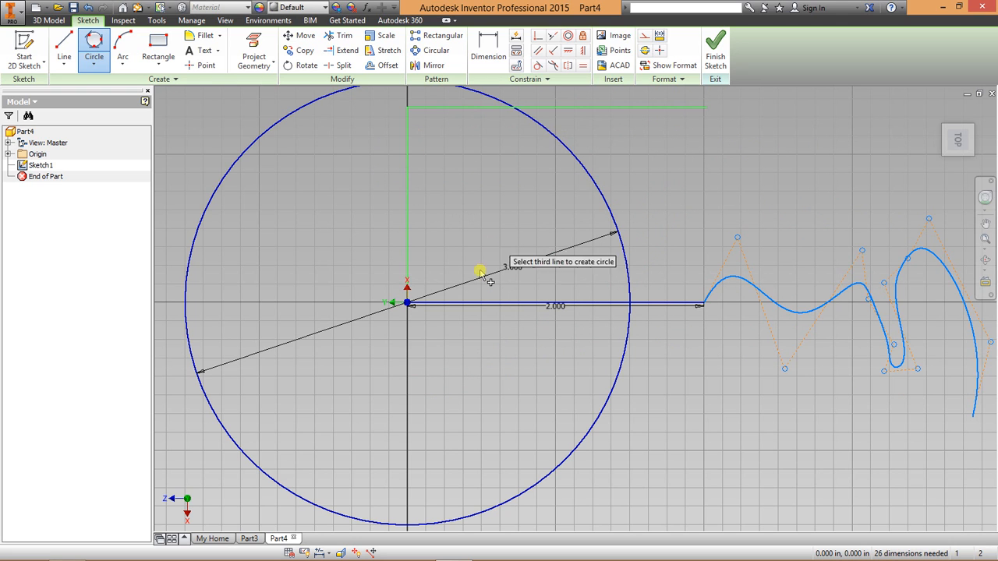
left_click(476, 303)
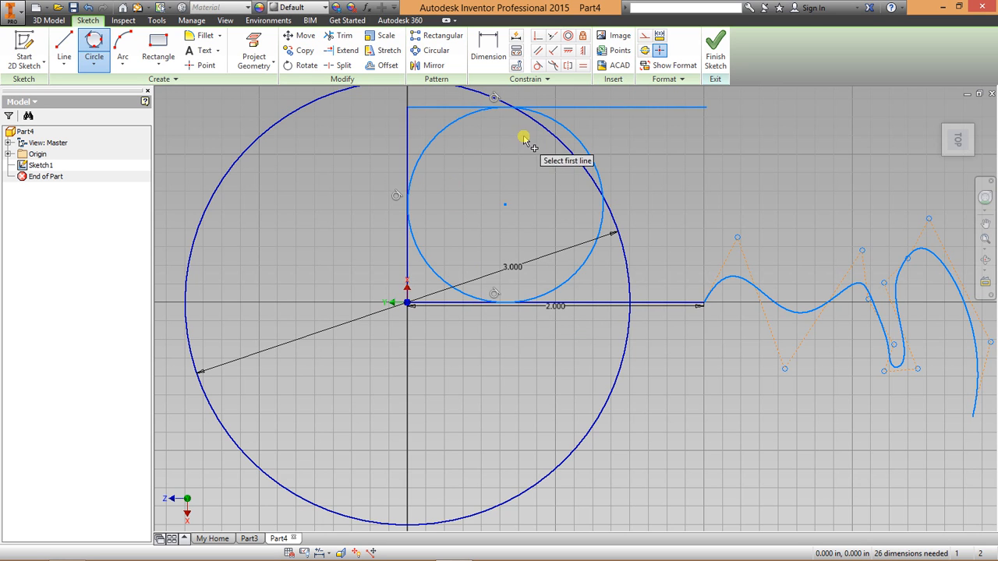
middle_click_drag(528, 136, 474, 181)
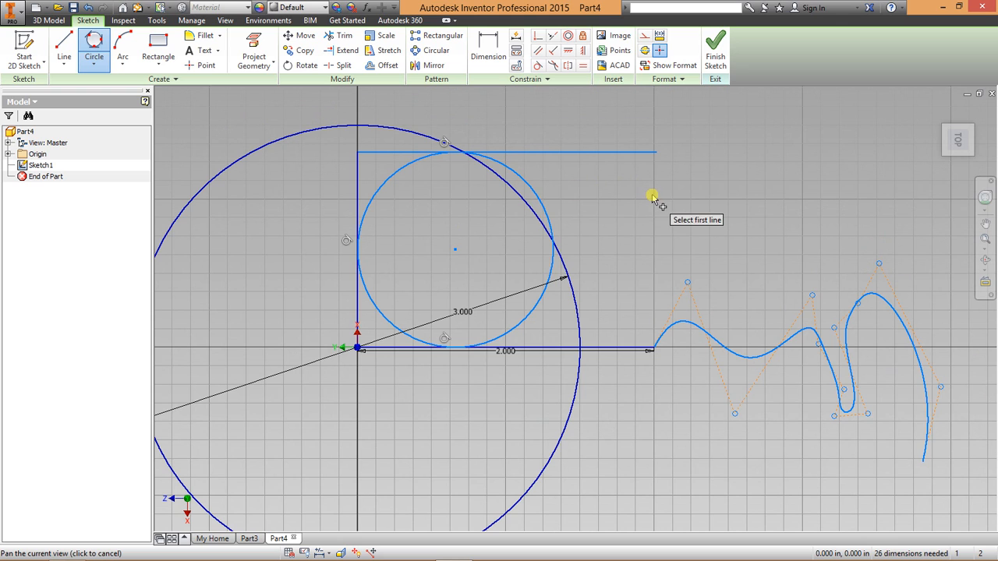
right_click(655, 198)
left_click(684, 195)
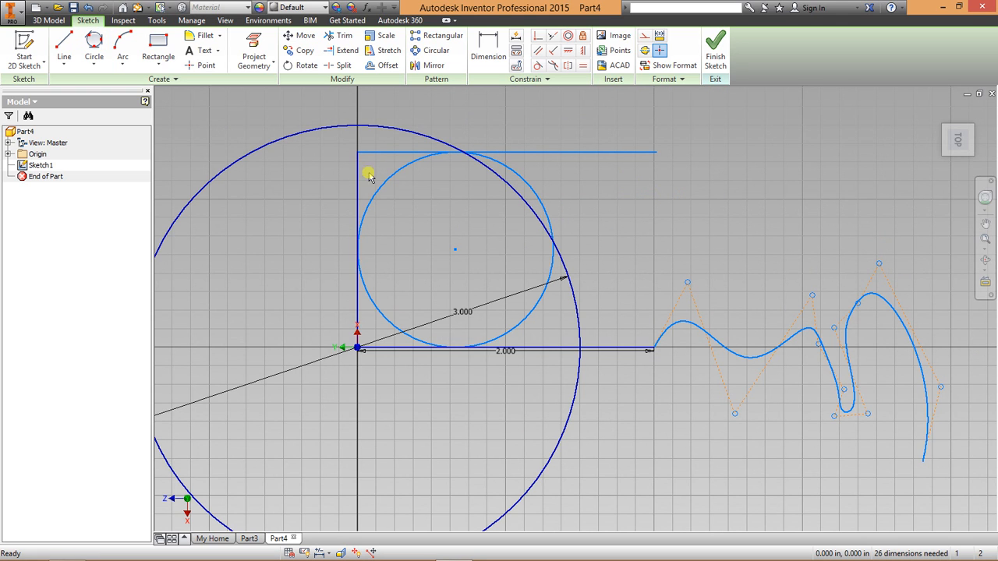
Dimension the length of the vertical line, placing the dimension outside the tangent circle, beyond the line.
left_click(489, 59)
left_click(358, 187)
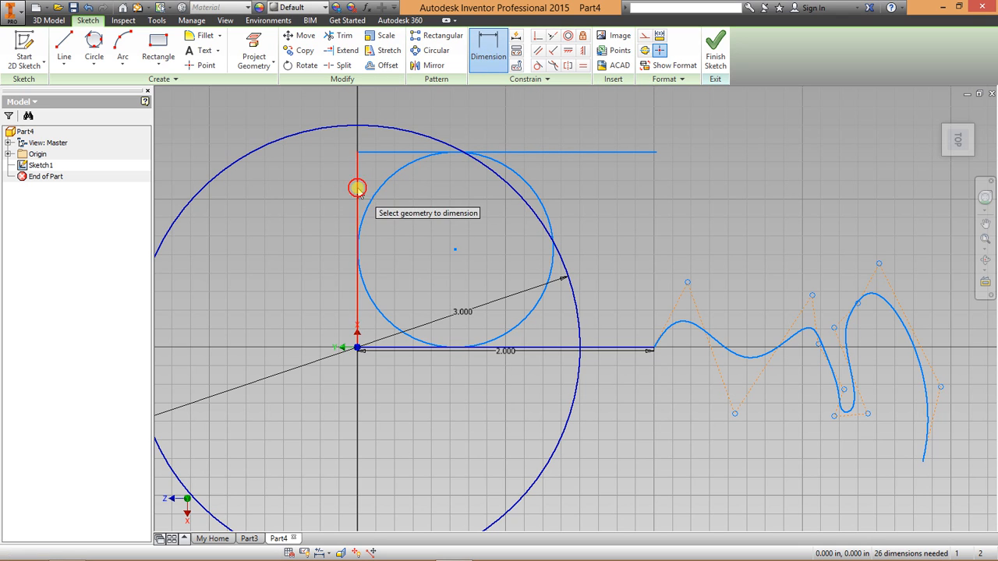
left_click(293, 196)
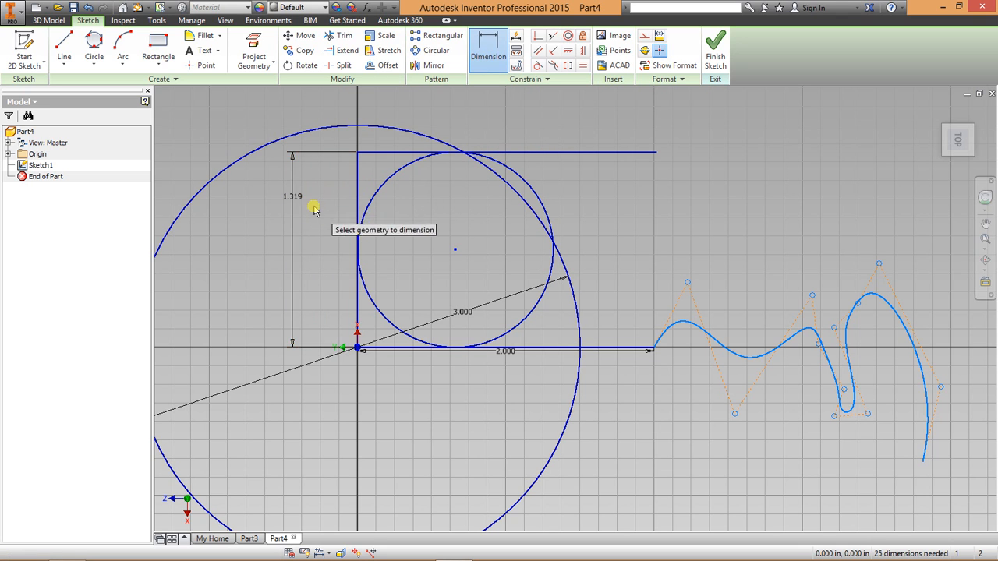
Set the vertical line's length dimension to 2 in and finish dimensioning.
left_click(287, 245)
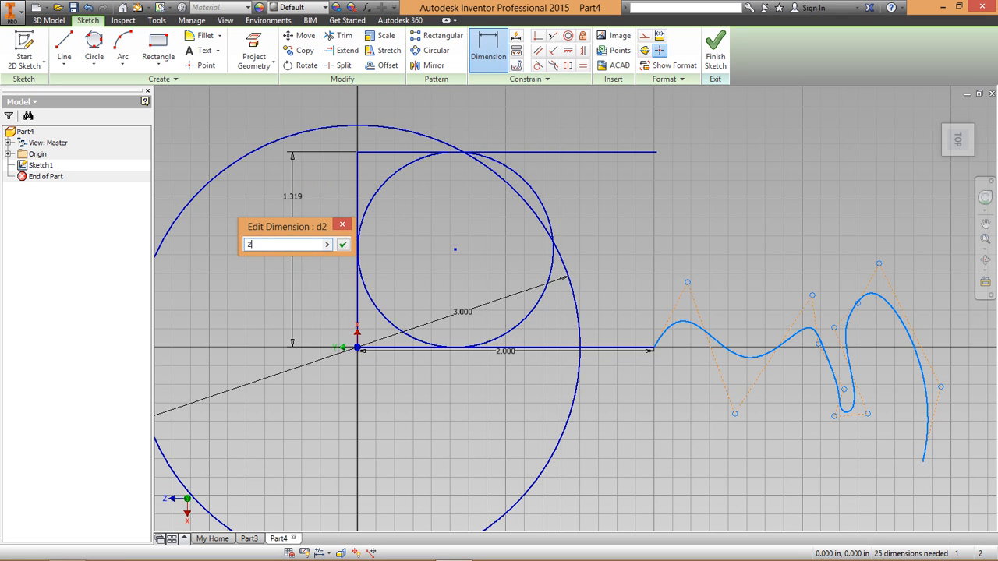
type("2")
key("Return")
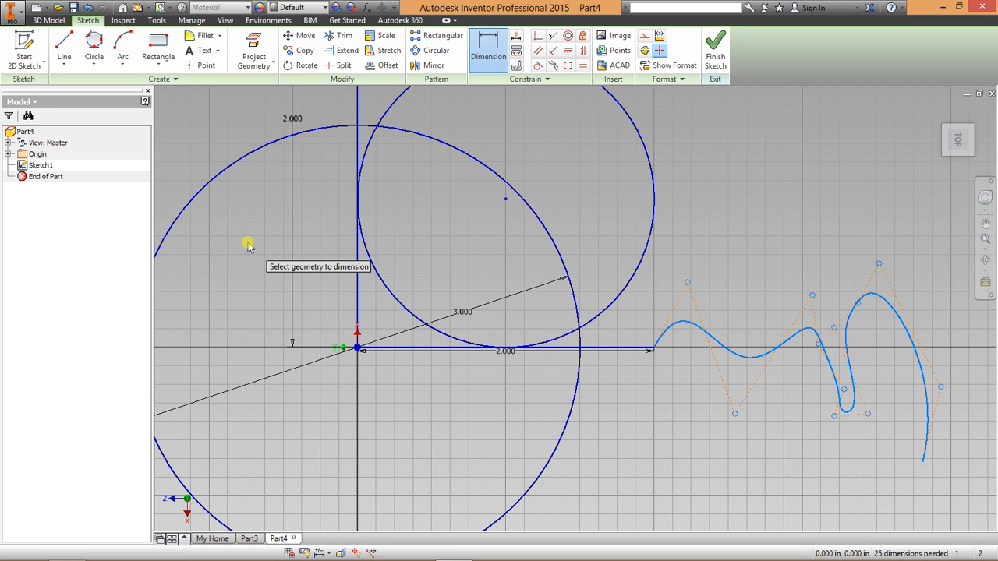
scroll(524, 184, "up", 1)
middle_click_drag(524, 184, 492, 323)
scroll(493, 318, "down", 4)
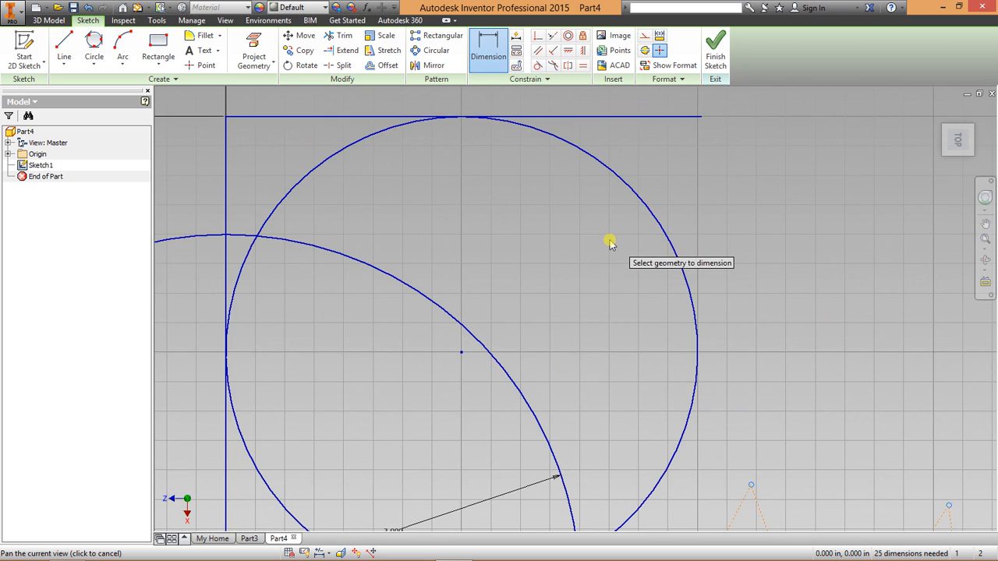
scroll(608, 238, "up", 2)
right_click(702, 195)
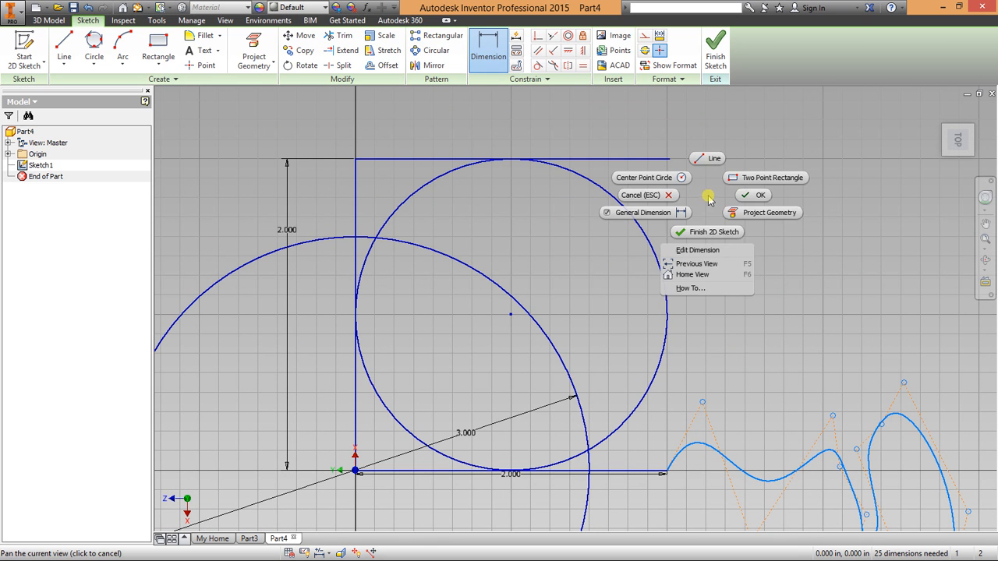
left_click(753, 199)
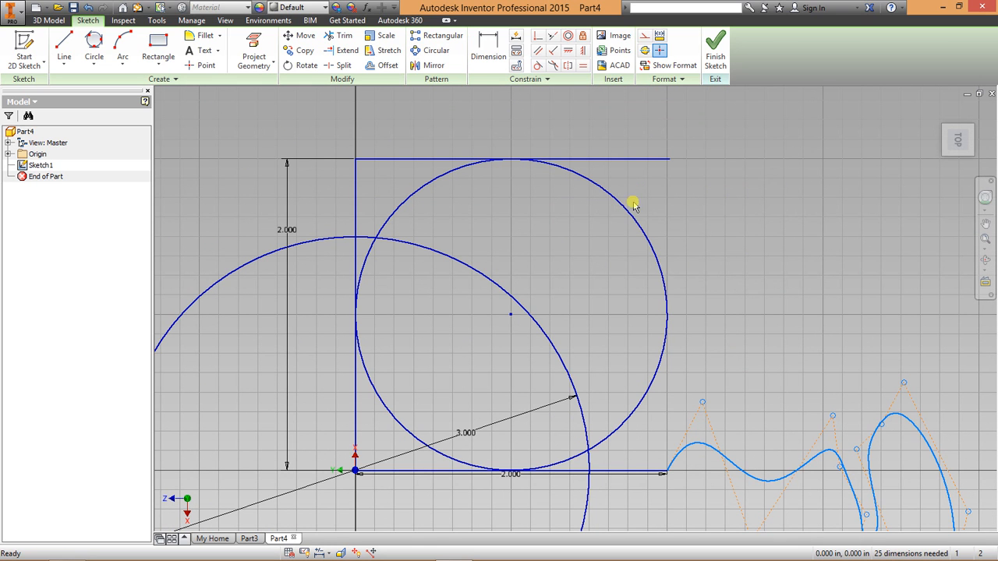
right_click(731, 171)
key("Escape")
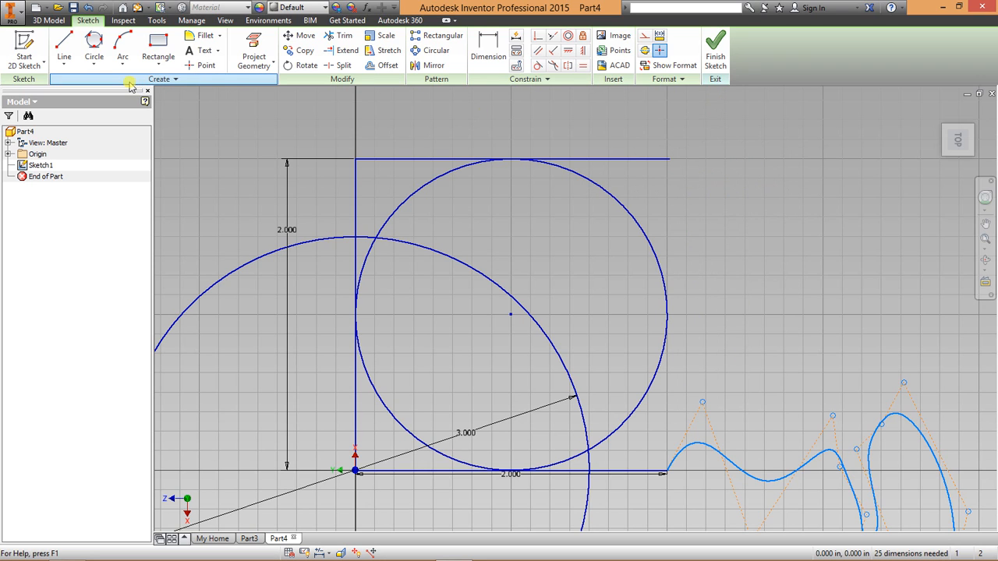
Draw a horizontally elongated ellipse centered on the vertical axis below the 3 in circle, clear of the circle, and finish the command.
left_click(93, 61)
left_click(110, 135)
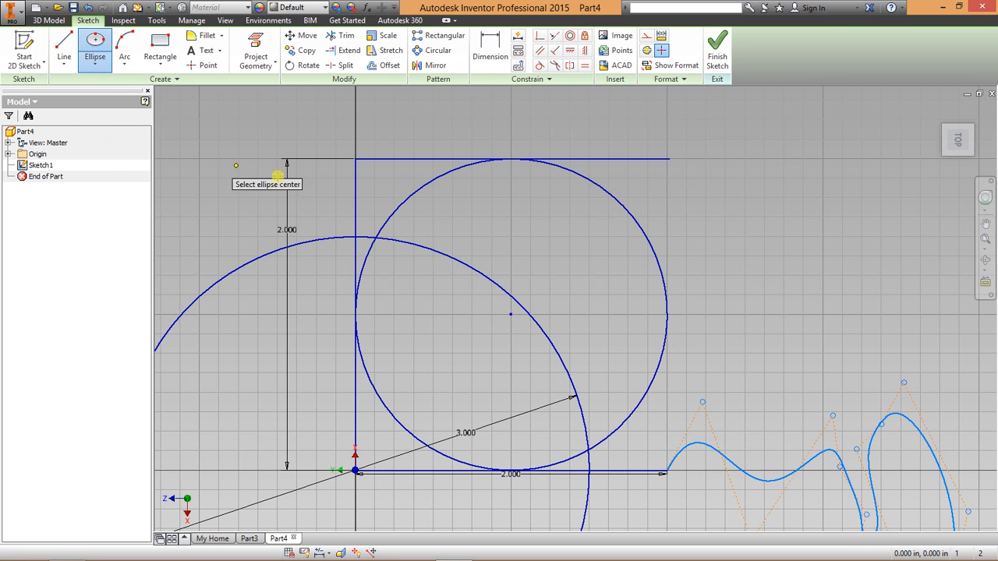
mouse_move(442, 394)
middle_mouse_down()
mouse_move(459, 290)
mouse_move(433, 192)
middle_mouse_up()
scroll(459, 290, "up", 4)
scroll(417, 234, "down", 3)
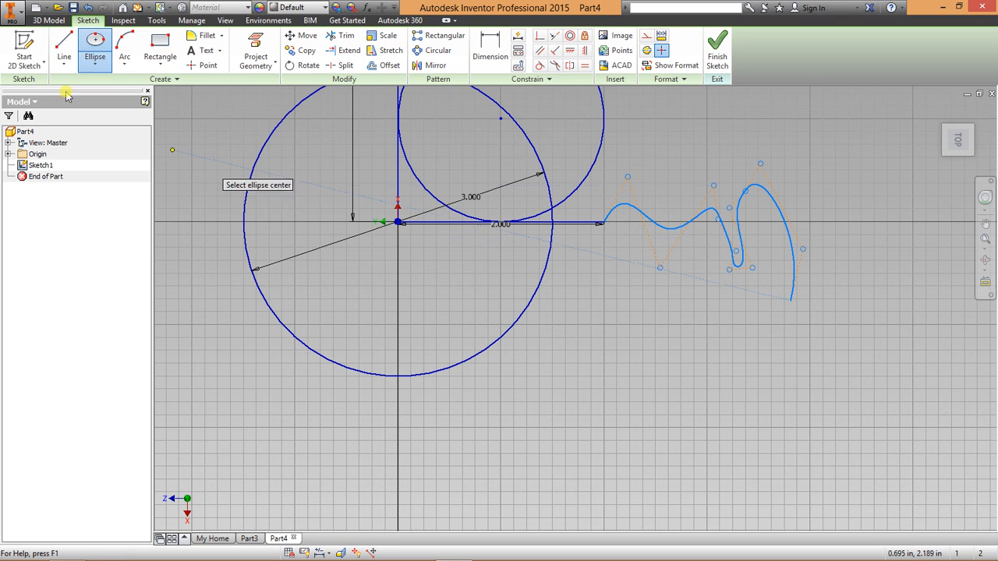
left_click(96, 65)
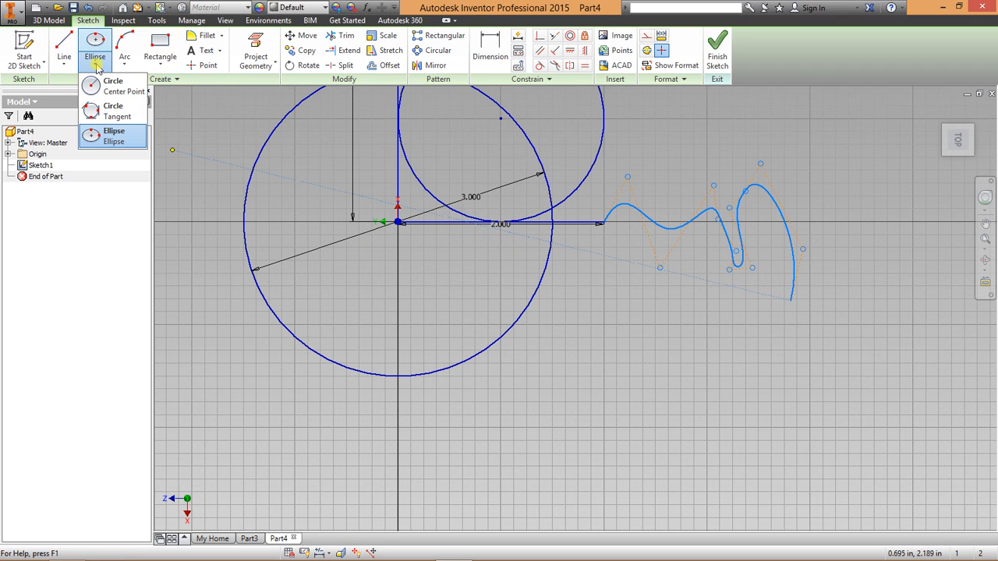
left_click(96, 65)
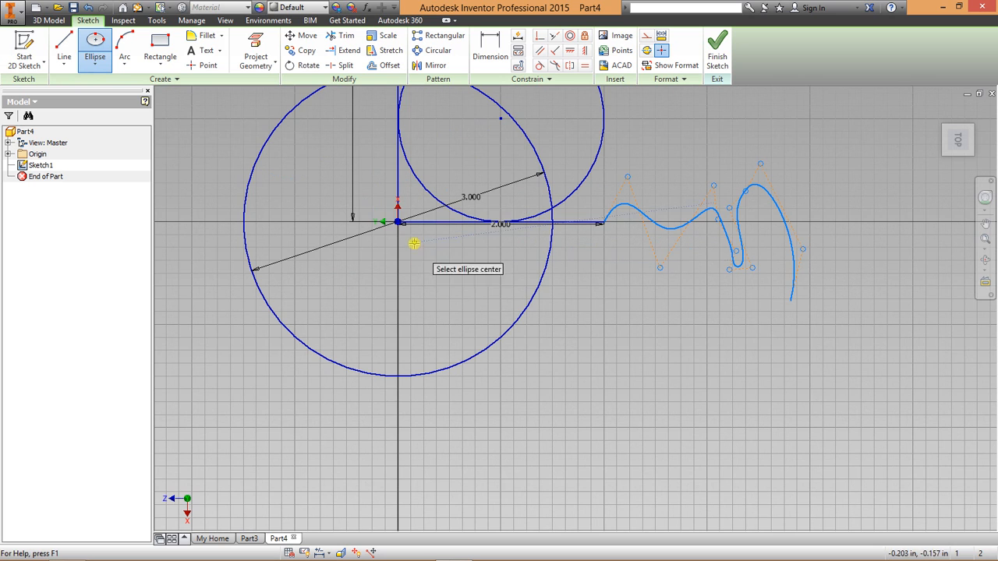
middle_click_drag(429, 293, 472, 218)
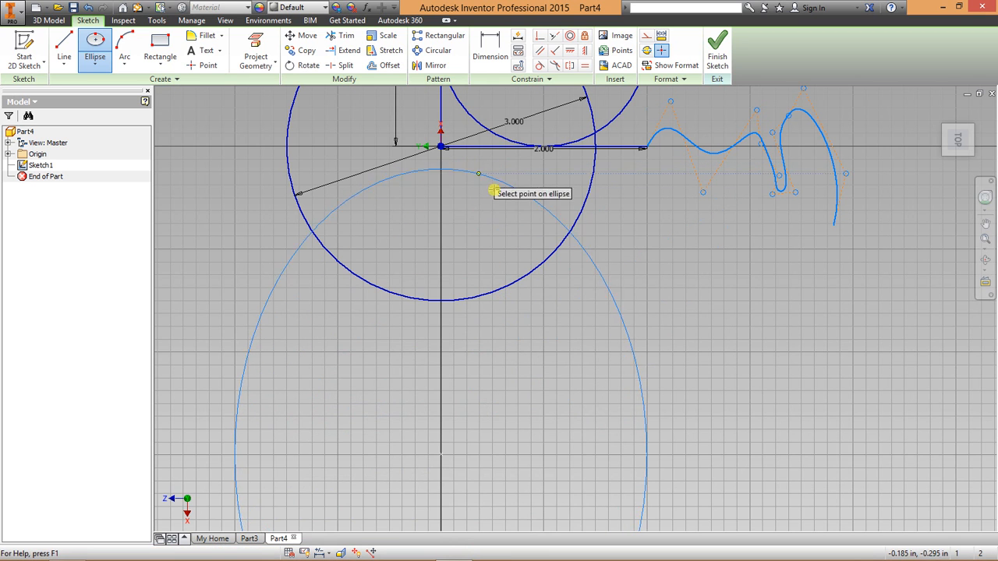
left_click(517, 329)
right_click(626, 269)
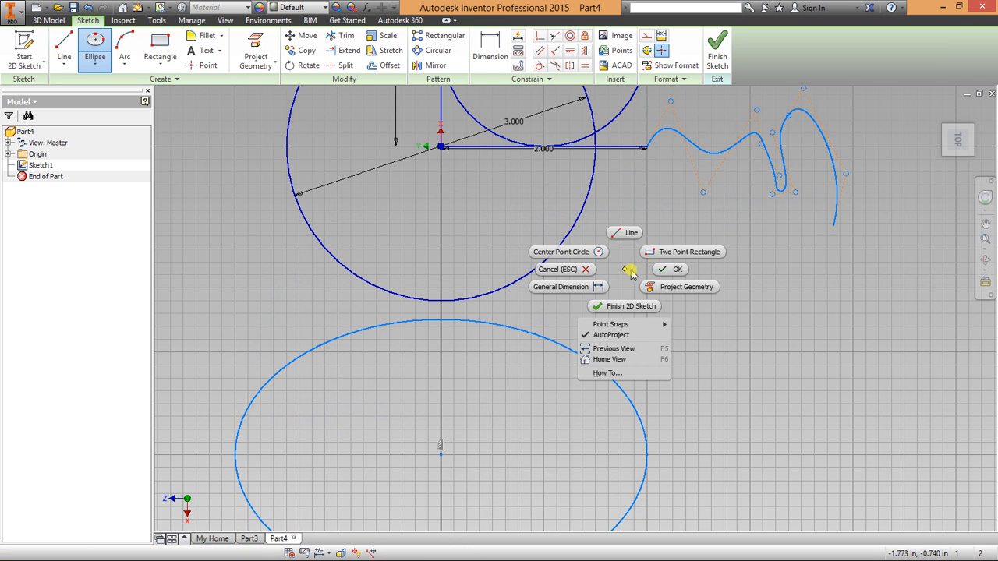
left_click(654, 269)
middle_click_drag(569, 254, 507, 192)
scroll(582, 327, "down", 5)
scroll(507, 192, "up", 4)
middle_click_drag(483, 155, 508, 257)
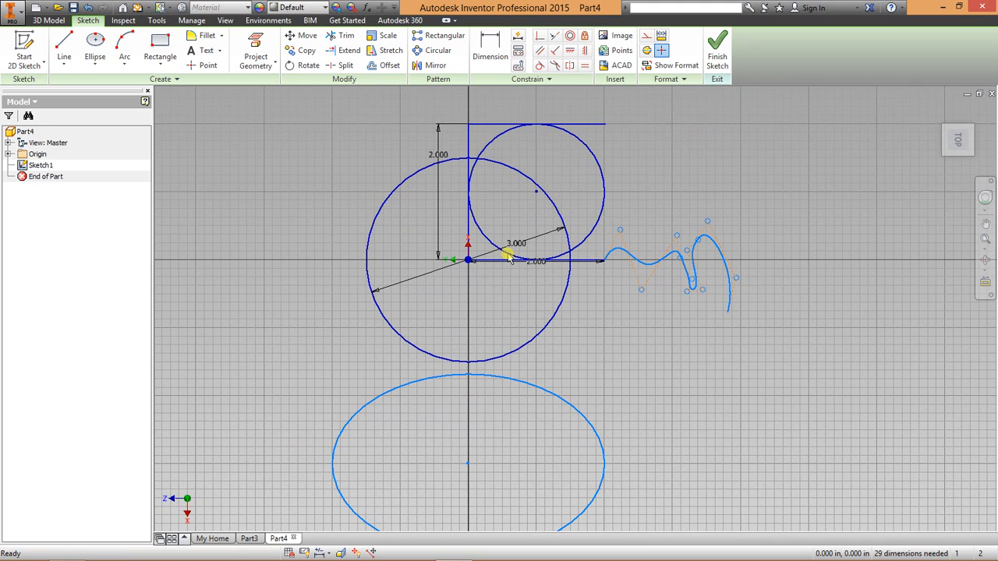
Draw a two-point rectangle about 12.08 in wide and 6.46 in high, starting on the horizontal axis beyond the spline, and finish the command.
left_click(160, 67)
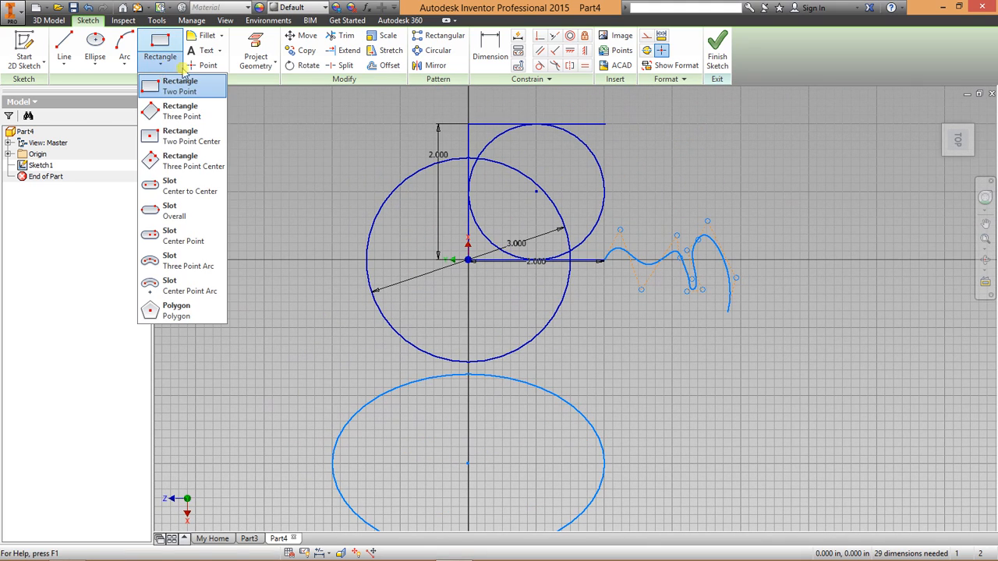
left_click(180, 86)
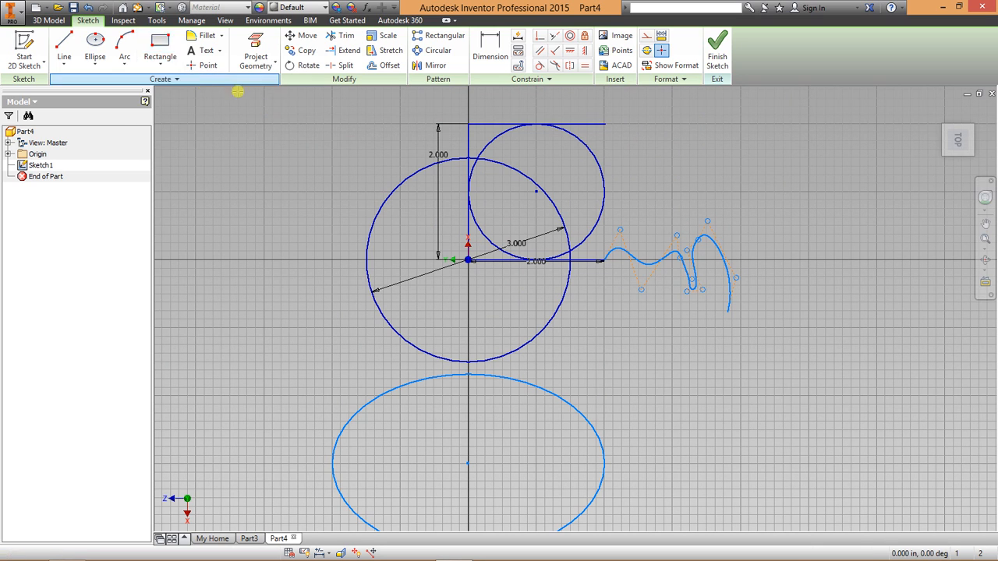
left_click(161, 65)
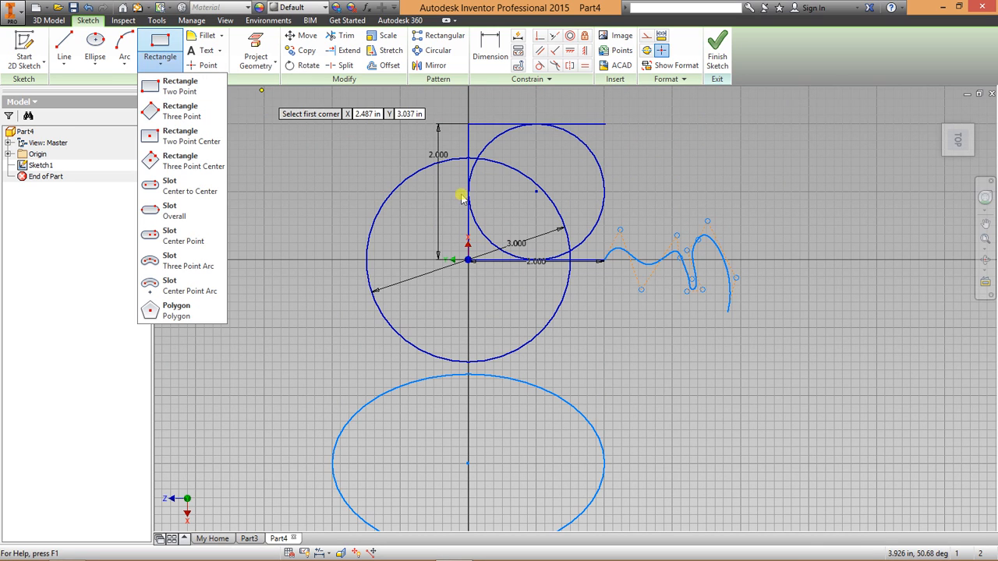
left_click(176, 86)
middle_click_drag(353, 220, 261, 293)
scroll(423, 238, "up", 3)
middle_click_drag(469, 227, 341, 183)
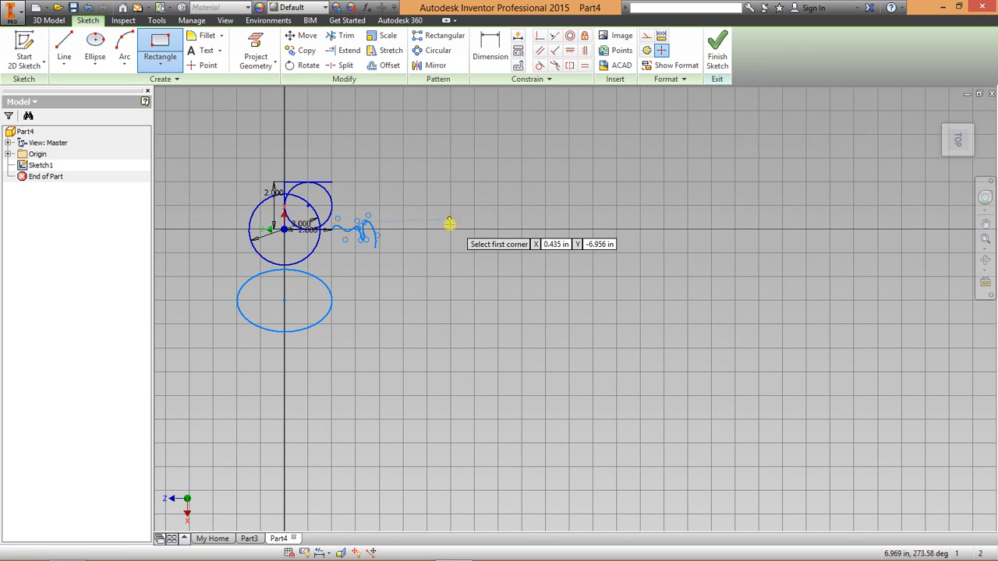
left_click(450, 230)
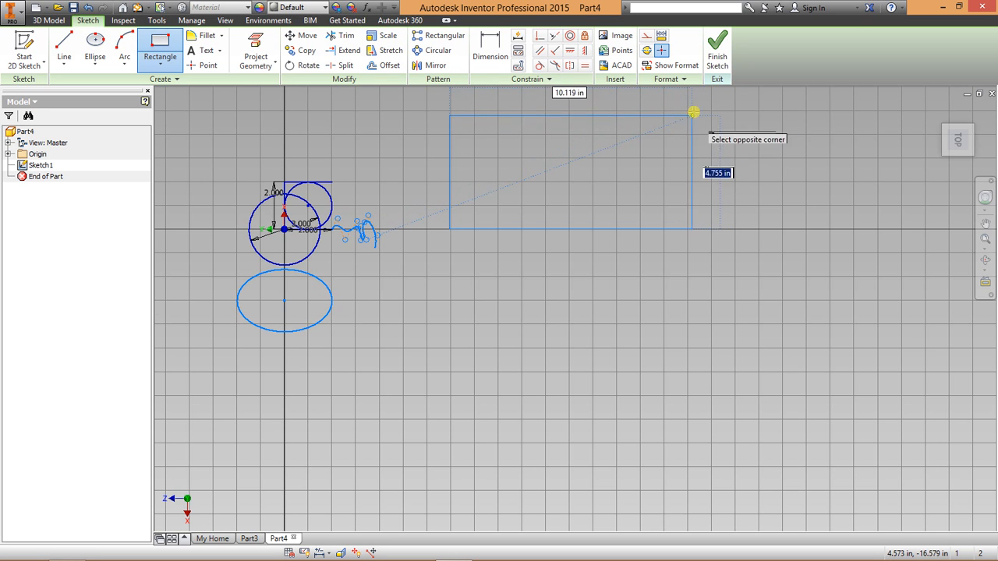
middle_click_drag(730, 107, 713, 148)
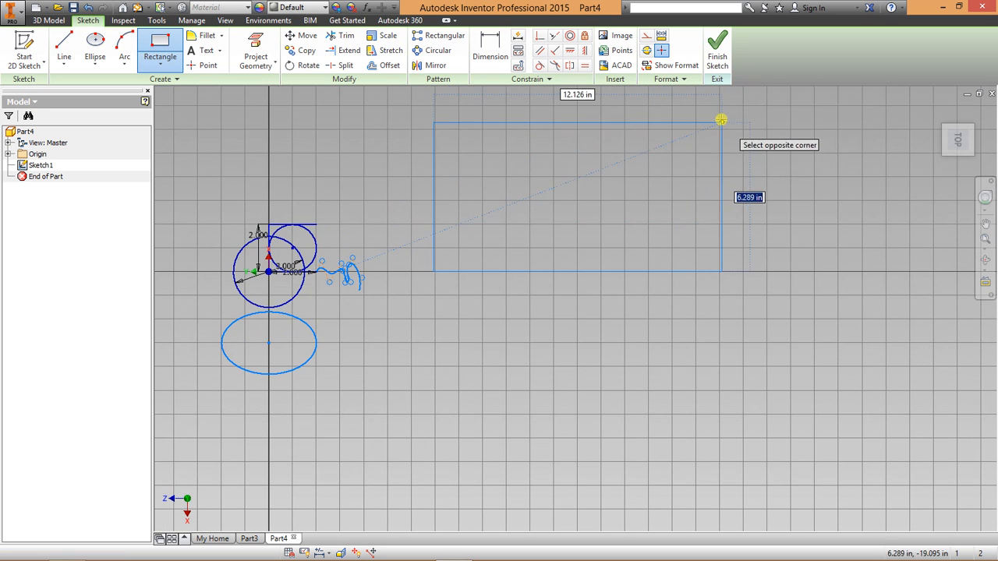
right_click(770, 125)
left_click(807, 128)
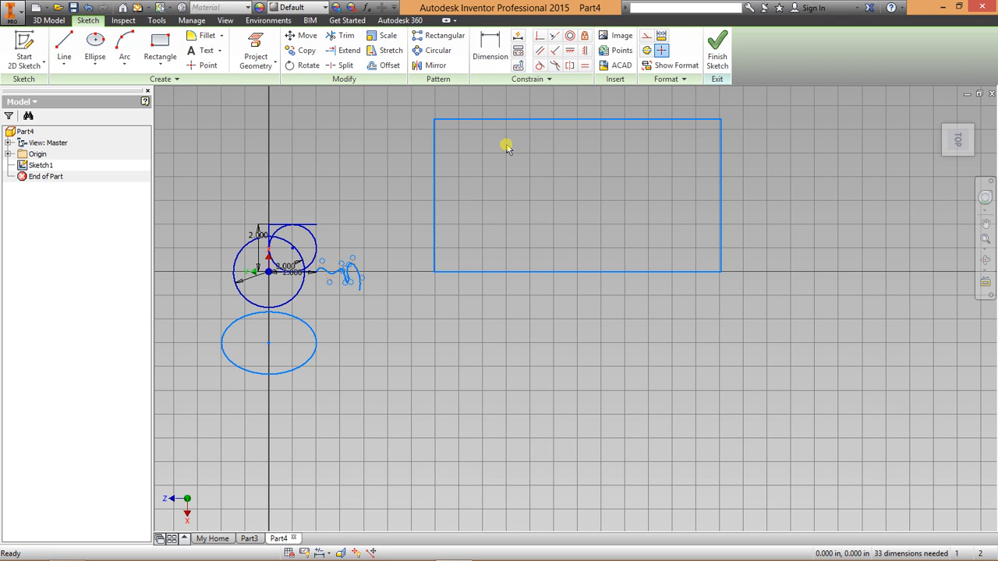
Dimension the rectangle's height as 5 in, placing the dimension outside the edge farther from the spline.
left_click(490, 51)
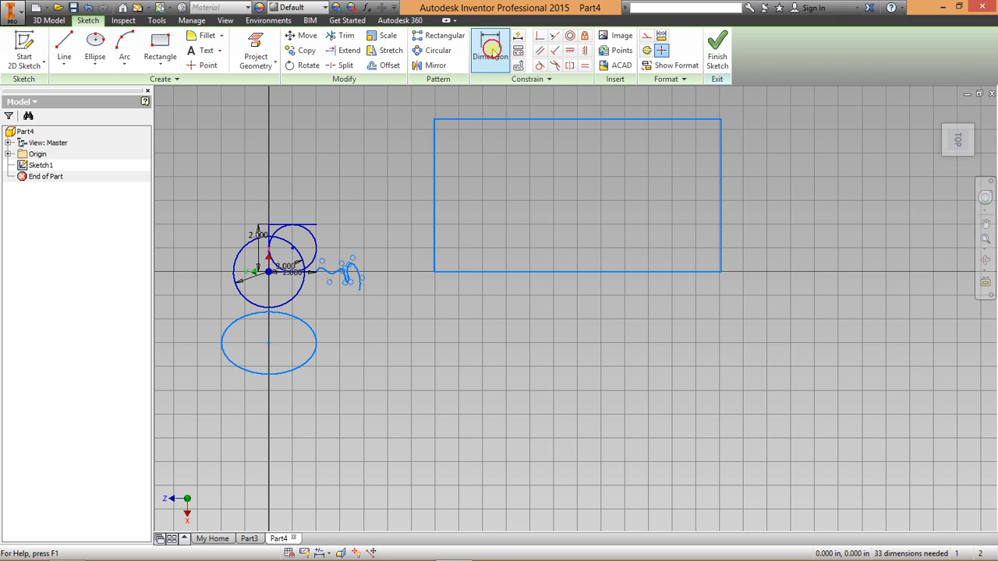
left_click(720, 184)
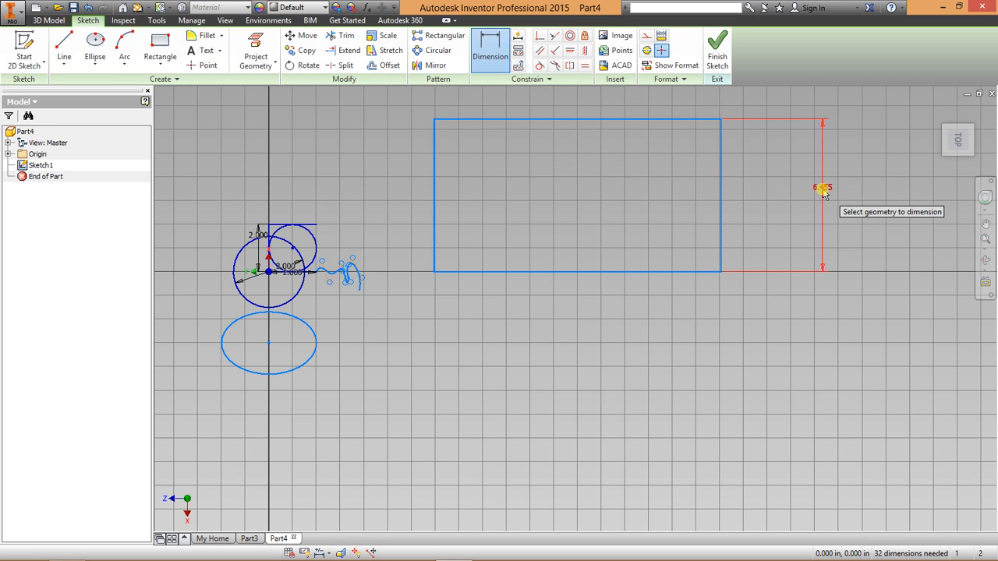
left_click(824, 192)
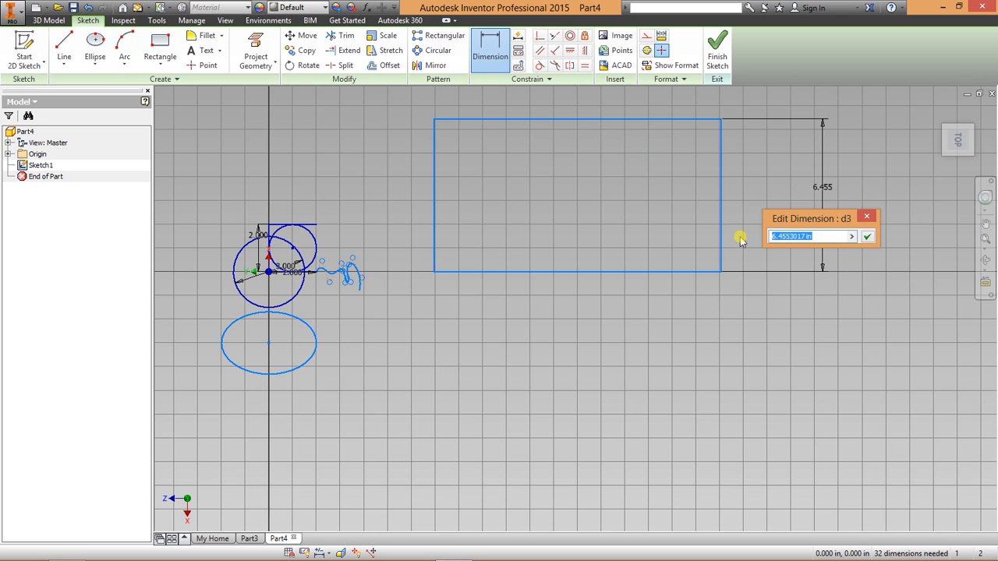
type("5")
key("Return")
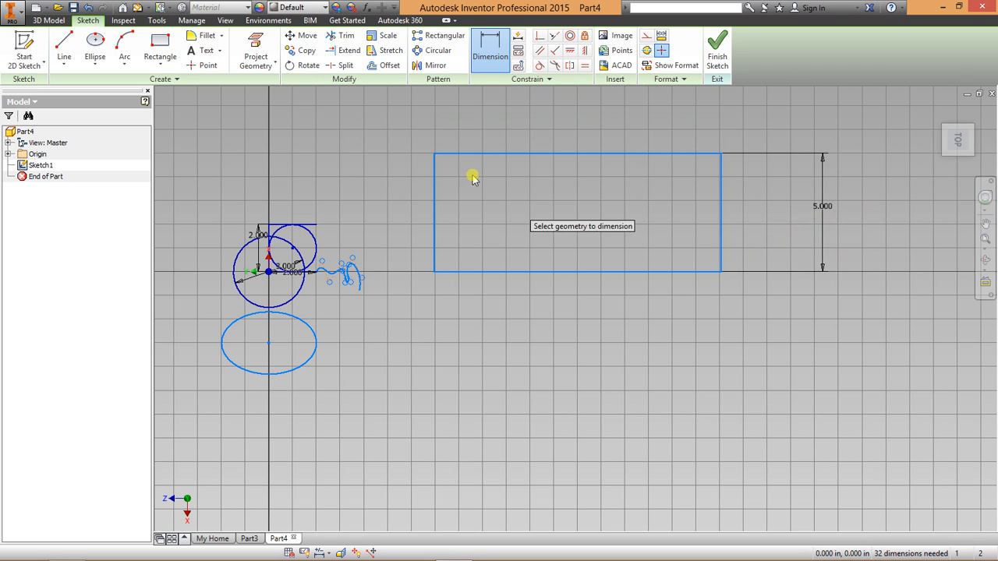
Dimension the rectangle's width as 10 in, placing the dimension above its upper edge.
left_click(559, 154)
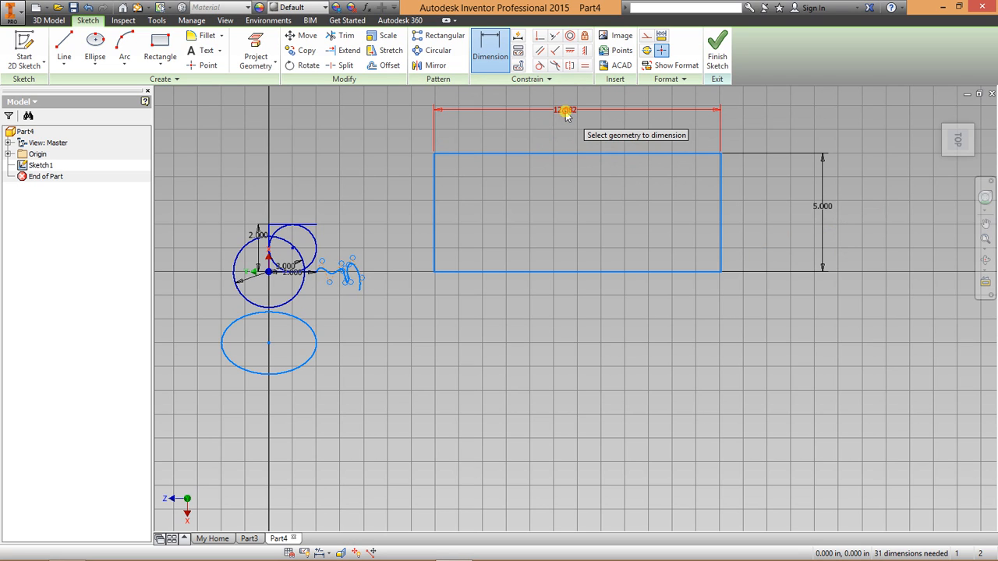
left_click(567, 114)
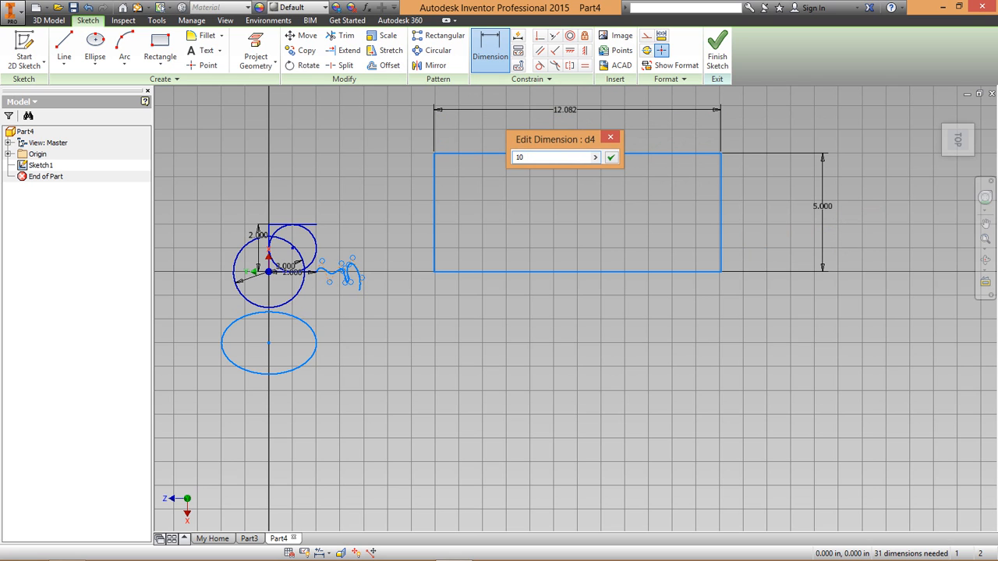
key("Return")
right_click(576, 145)
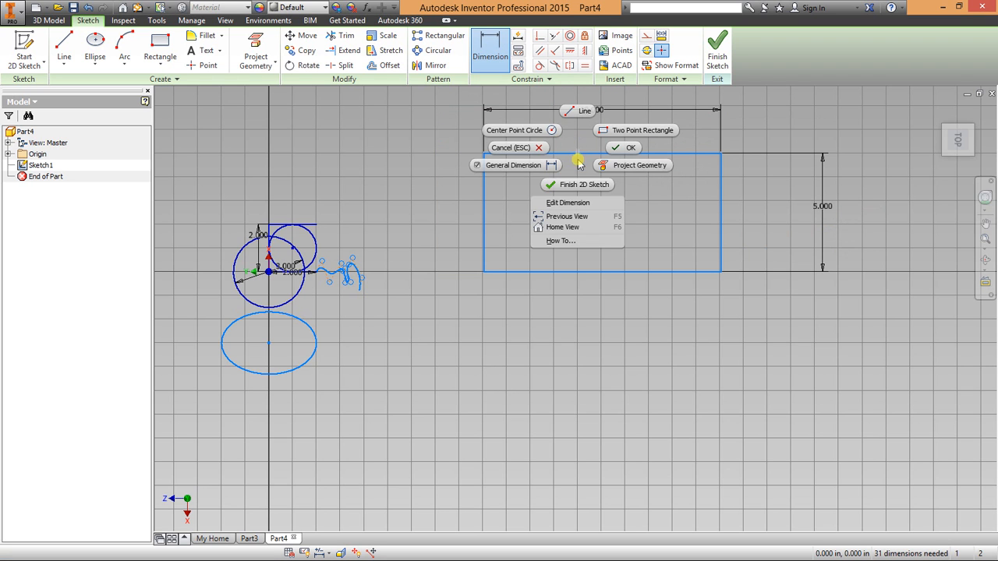
key("Escape")
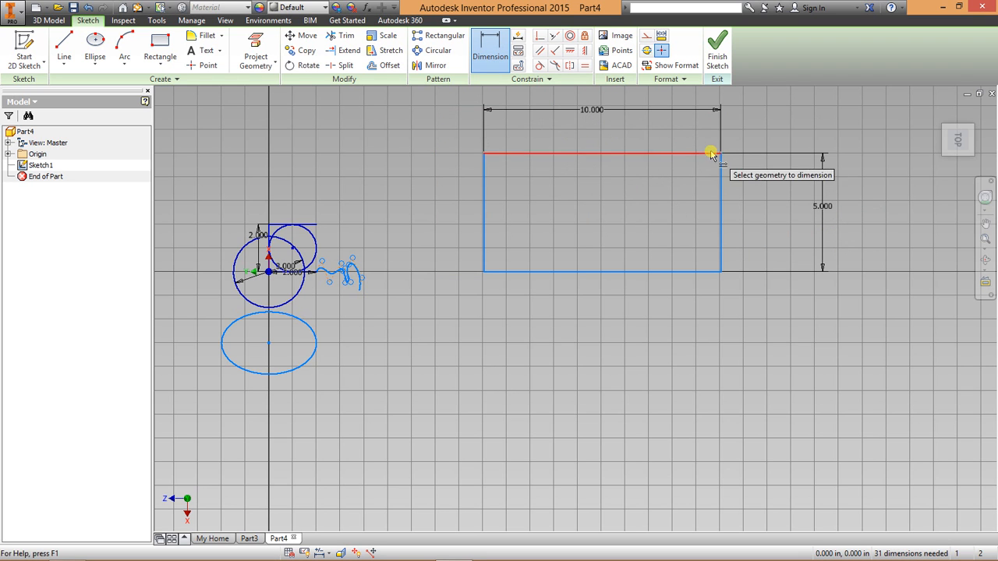
middle_click_drag(708, 152, 654, 197)
scroll(649, 191, "up", 3)
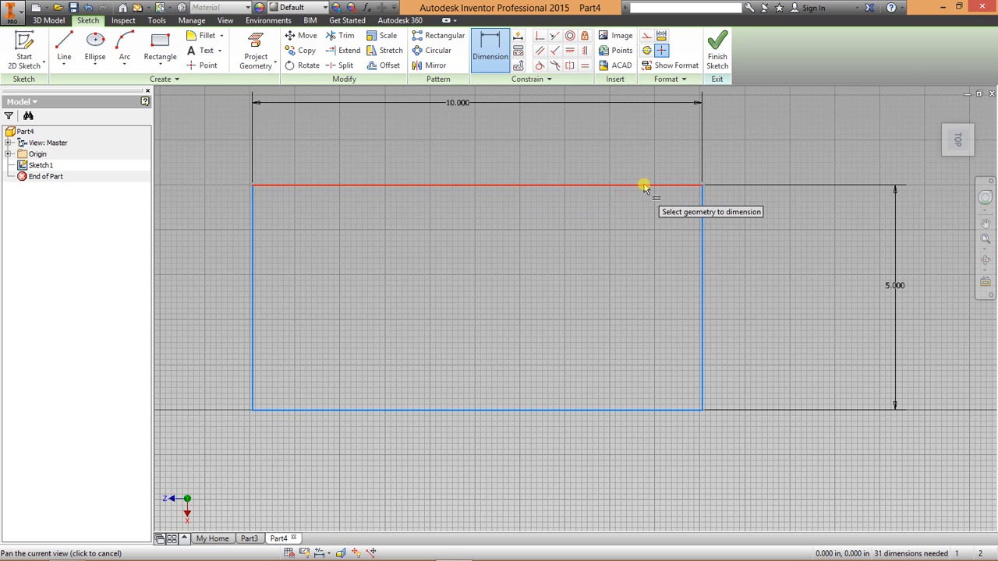
scroll(644, 187, "down", 2)
scroll(643, 187, "up", 3)
right_click(678, 149)
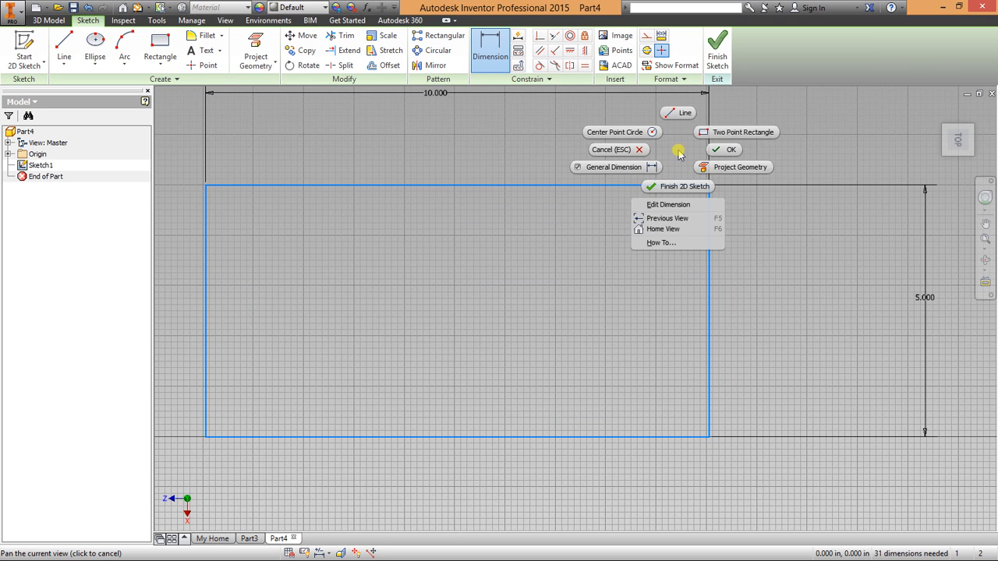
key("Escape")
Draw a three-point rectangle about 10 in wide and 6 in high, starting on the horizontal axis beyond the 5 in dimension, and finish the command.
left_click(162, 61)
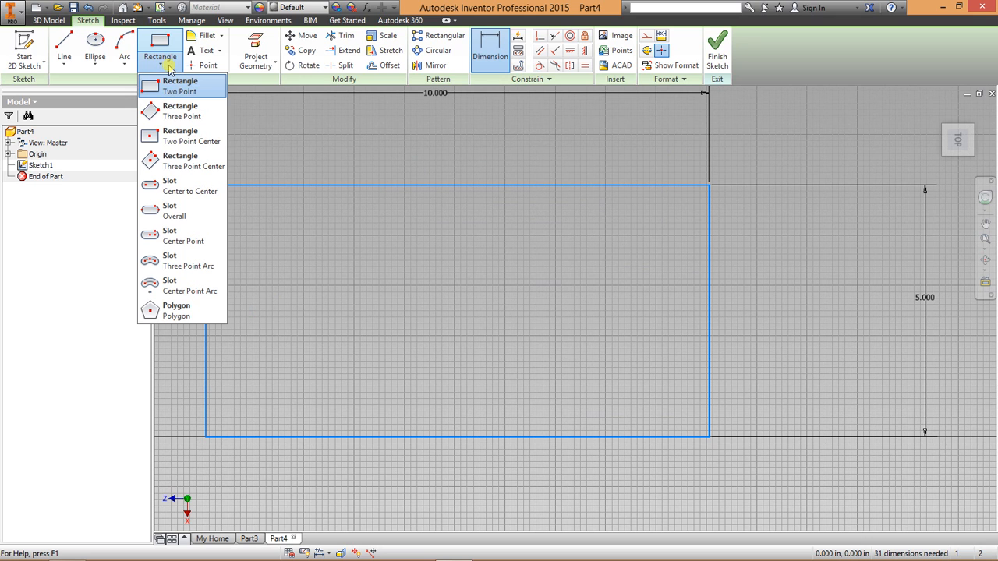
left_click(185, 117)
middle_click_drag(328, 207, 454, 141)
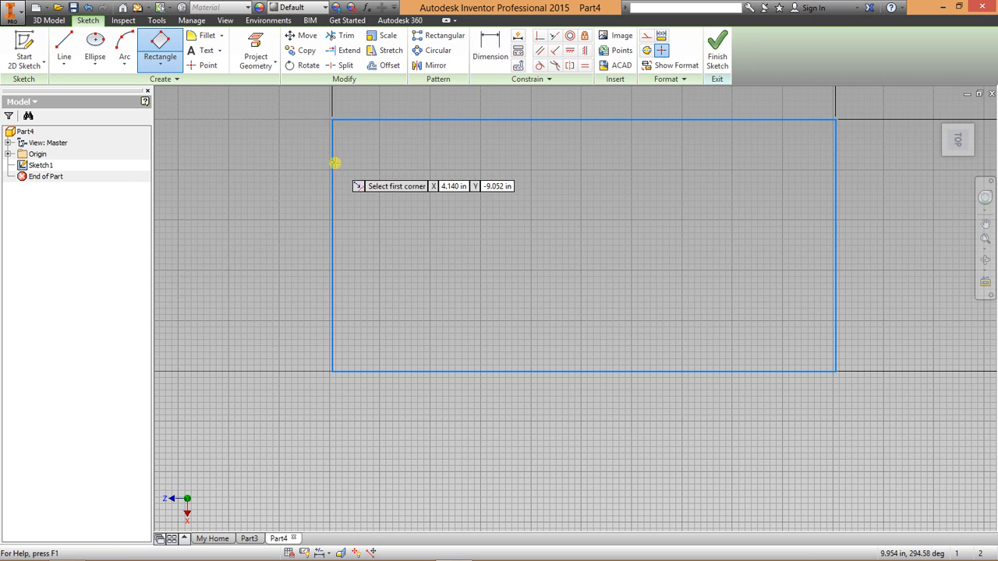
middle_click_drag(377, 189, 458, 185)
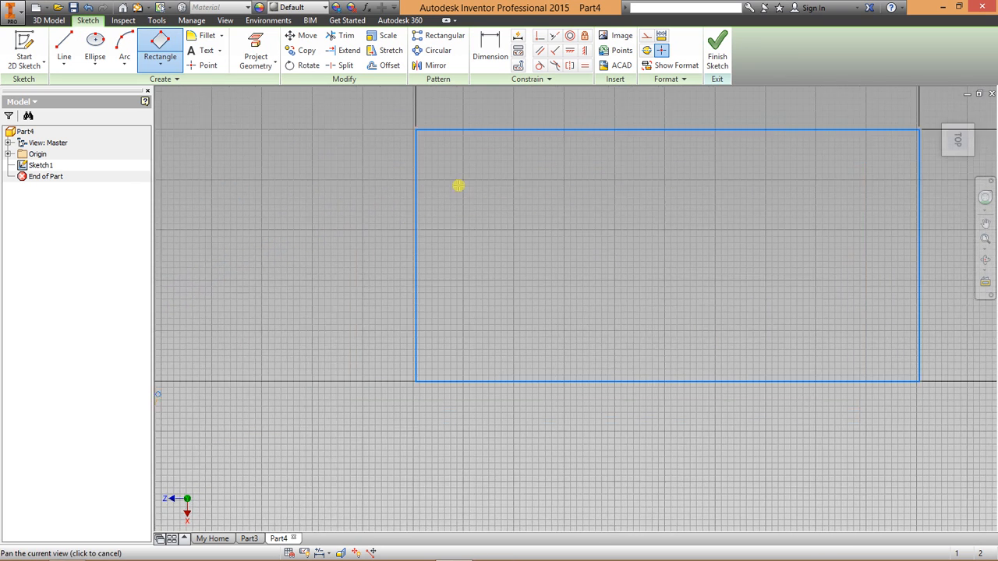
scroll(436, 214, "up", 3)
mouse_move(427, 221)
middle_mouse_down()
mouse_move(408, 230)
mouse_move(338, 188)
middle_mouse_up()
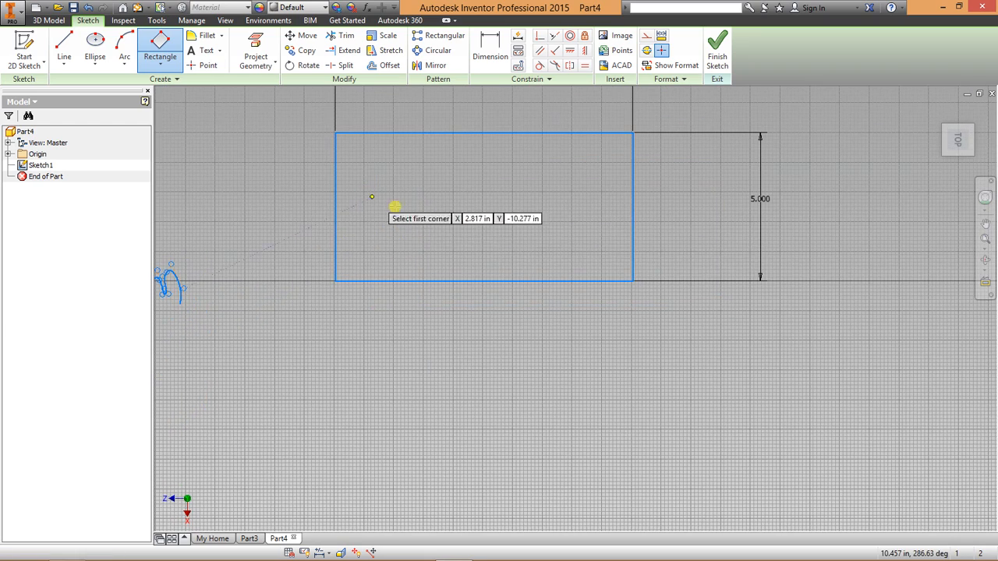
middle_click_drag(616, 210, 355, 231)
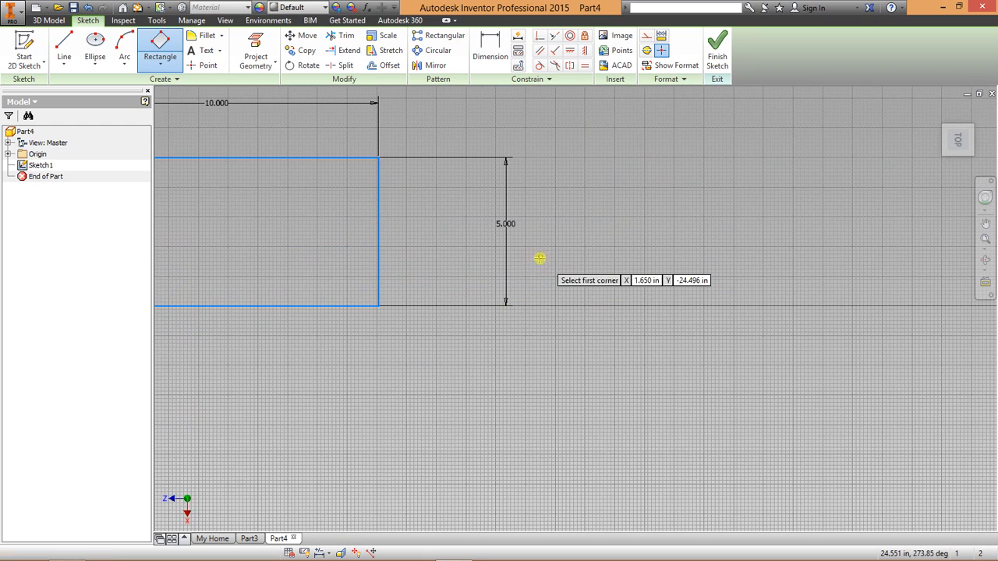
left_click(555, 306)
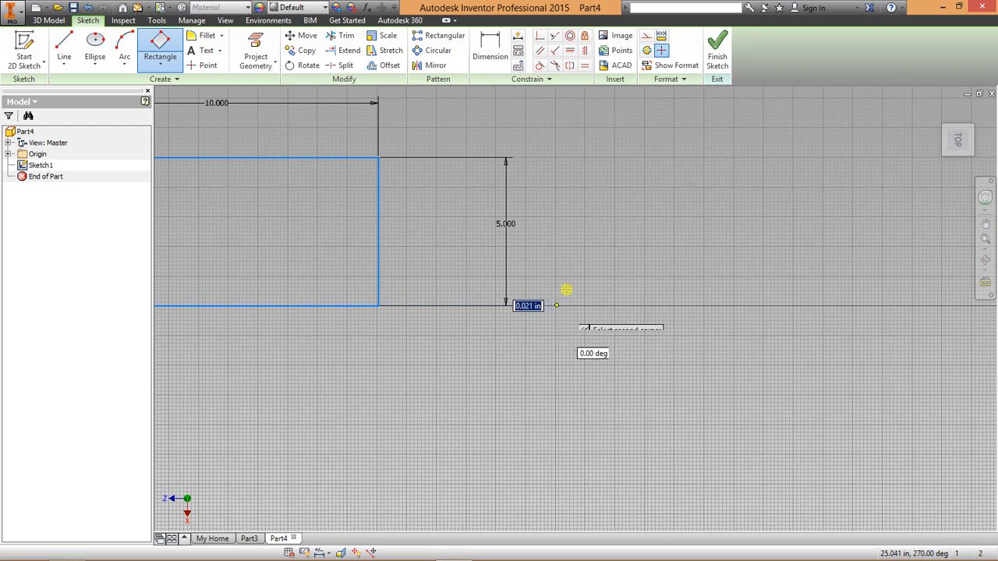
left_click(559, 128)
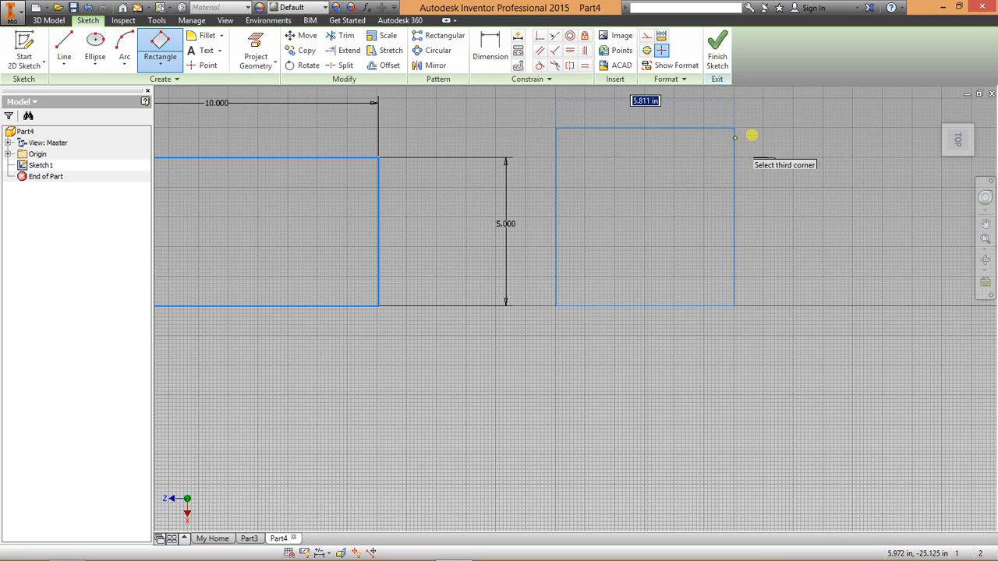
left_click(852, 127)
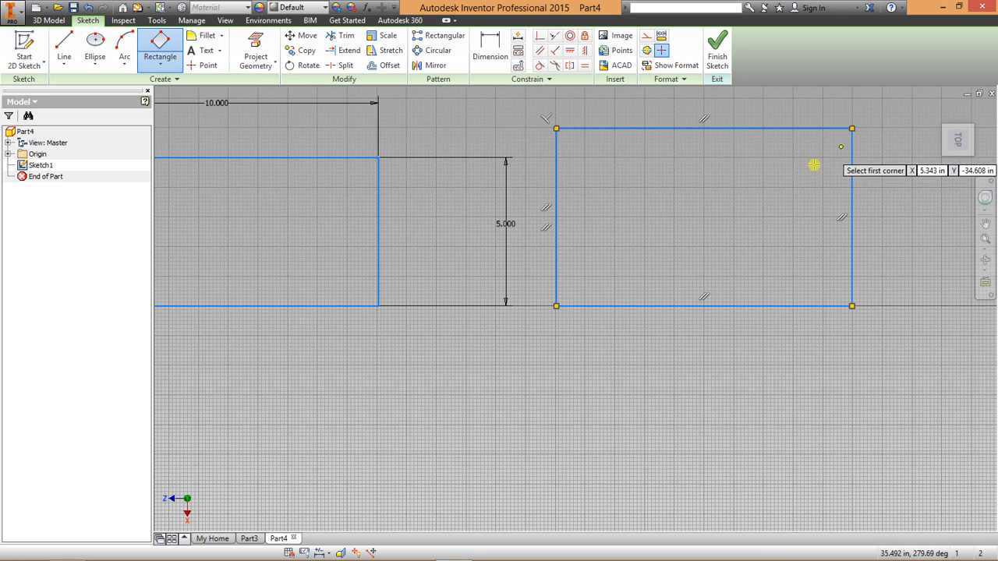
right_click(704, 172)
left_click(738, 173)
Draw an inscribed eight-sided polygon centered above the gap between the two rectangles, overlapping the first rectangle's upper corner, and finish the command.
left_click(160, 67)
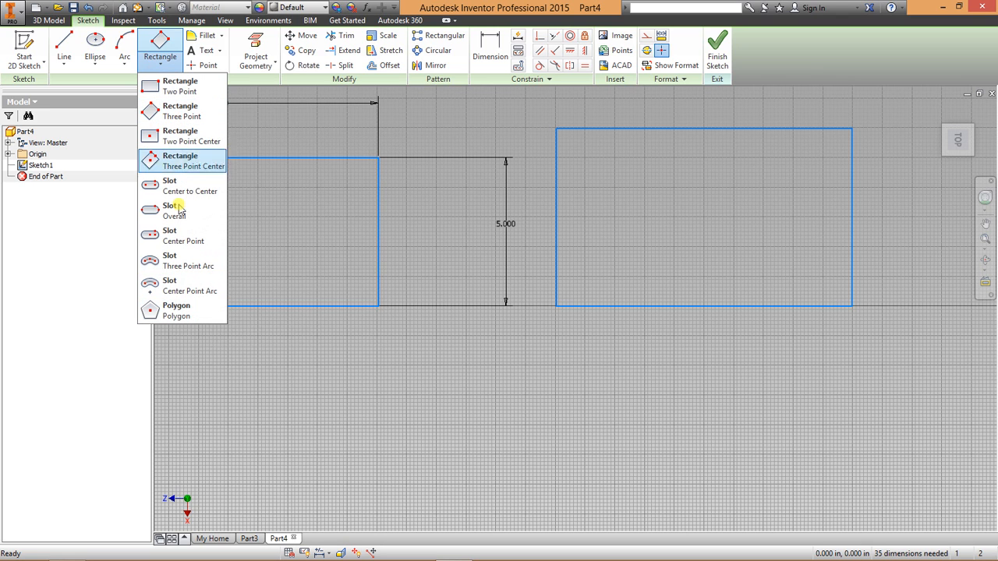
left_click(171, 307)
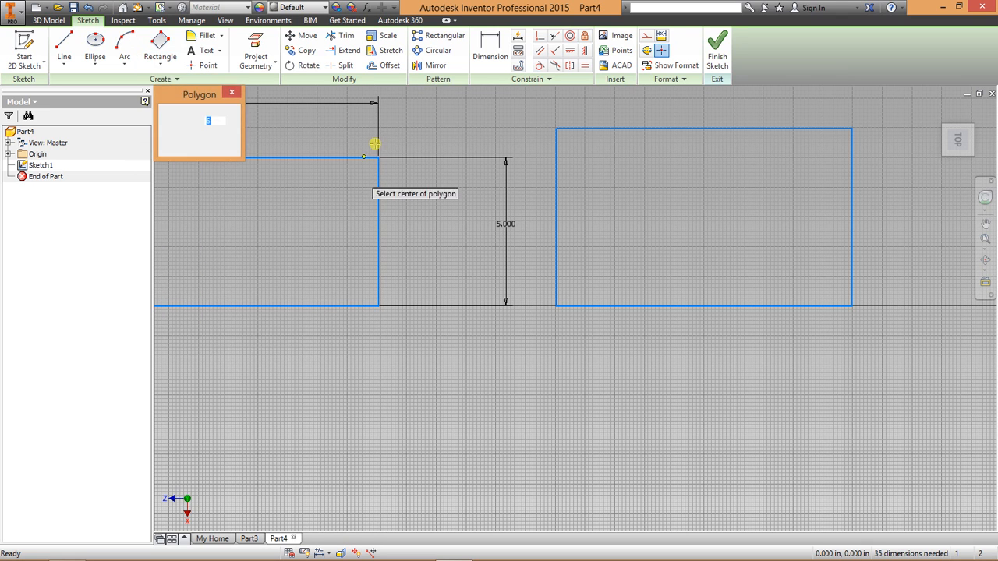
middle_click_drag(374, 143, 390, 249)
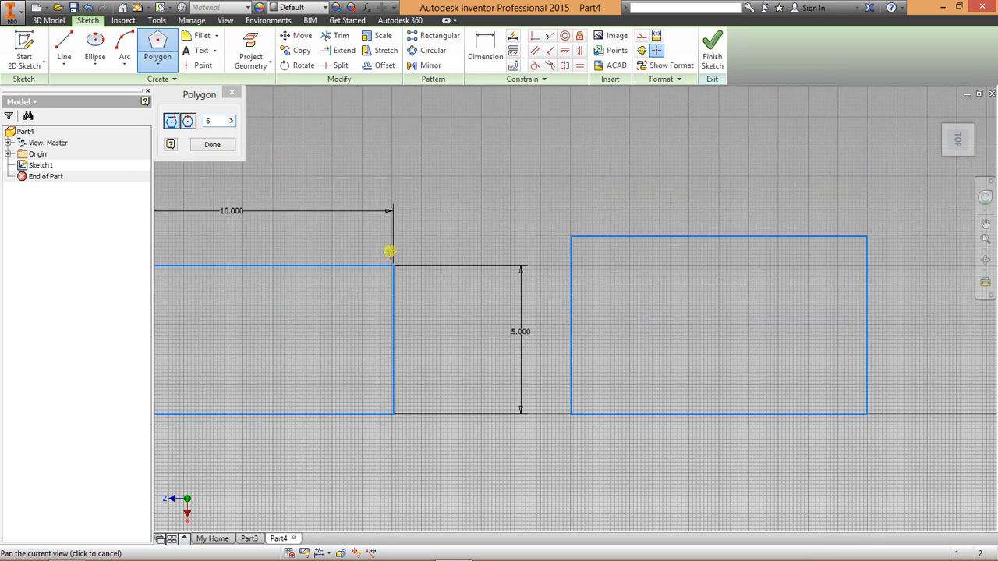
left_click(210, 123)
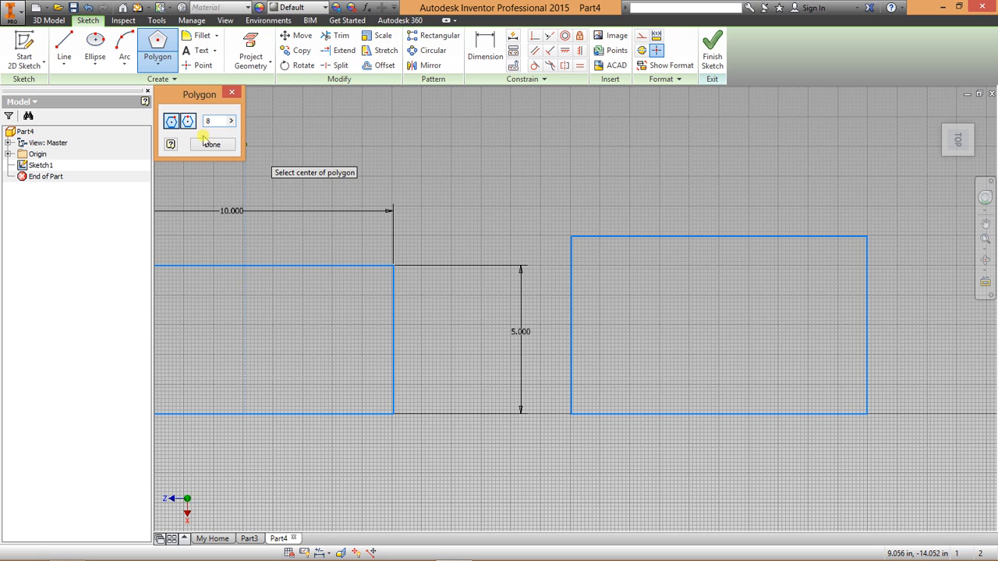
left_click(453, 209)
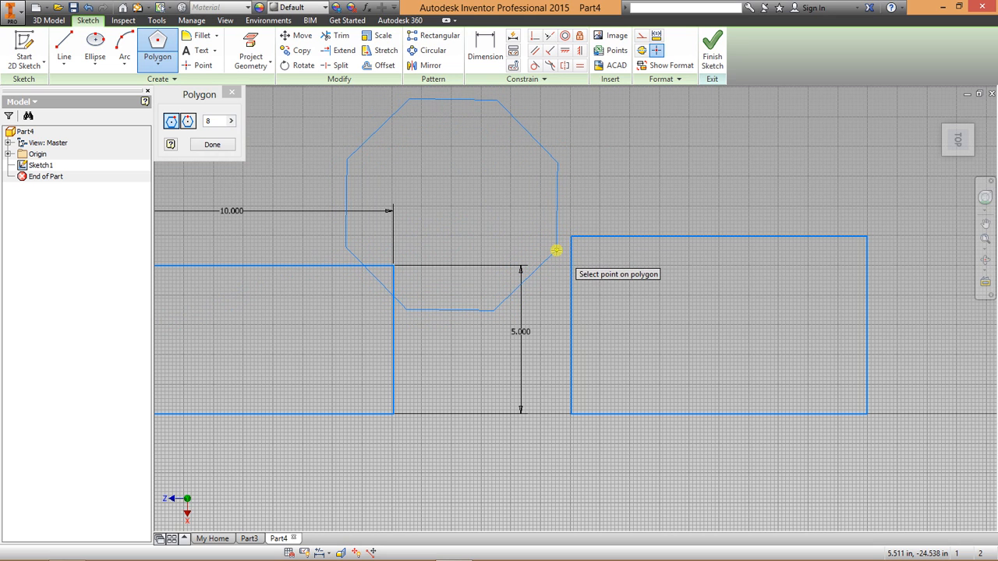
left_click(556, 250)
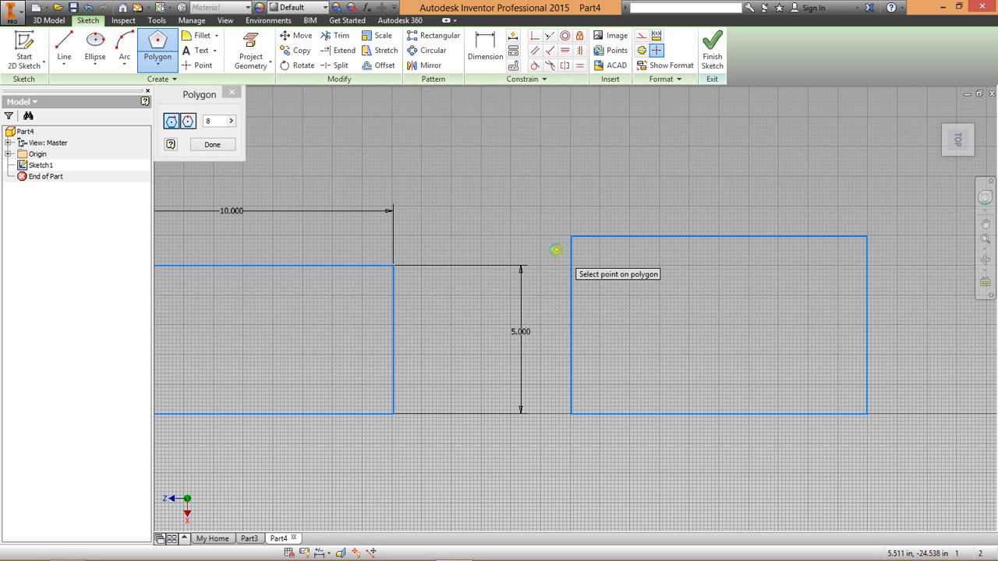
left_click(213, 146)
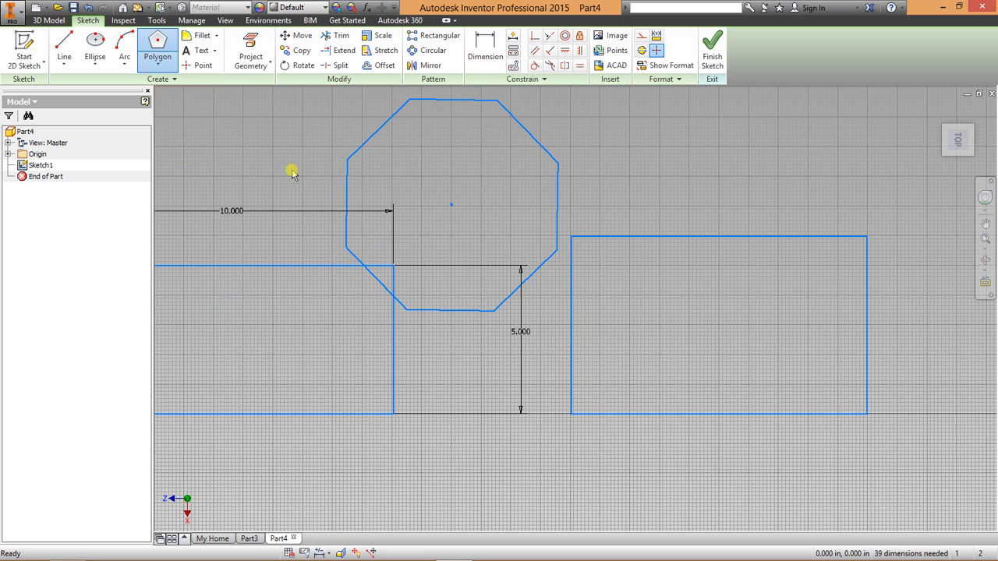
right_click(591, 182)
key("Escape")
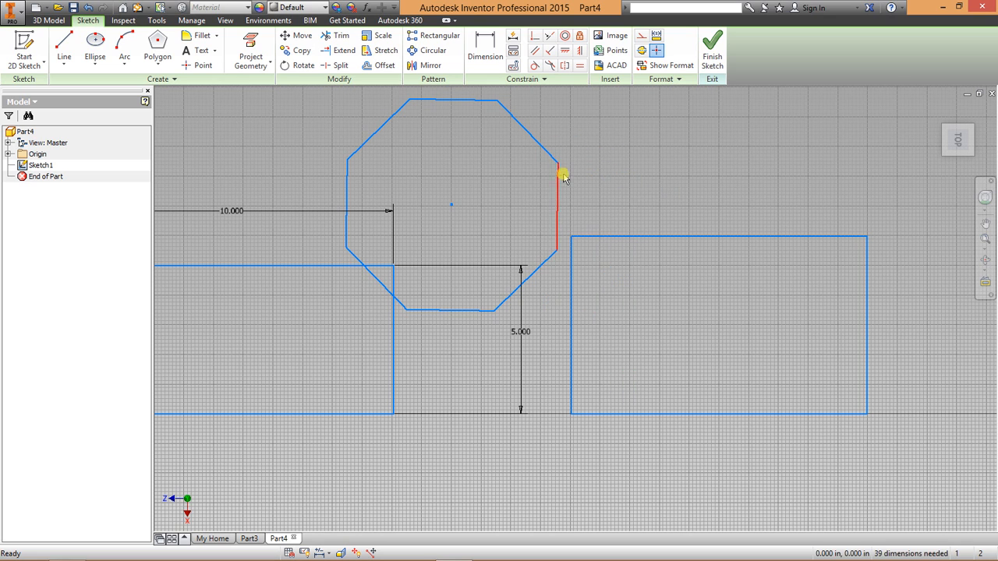
Dimension the octagon's vertical side nearest the second rectangle as 3 in, placing the dimension outside the polygon, and finish the command.
middle_click_drag(570, 117, 557, 151)
key("d")
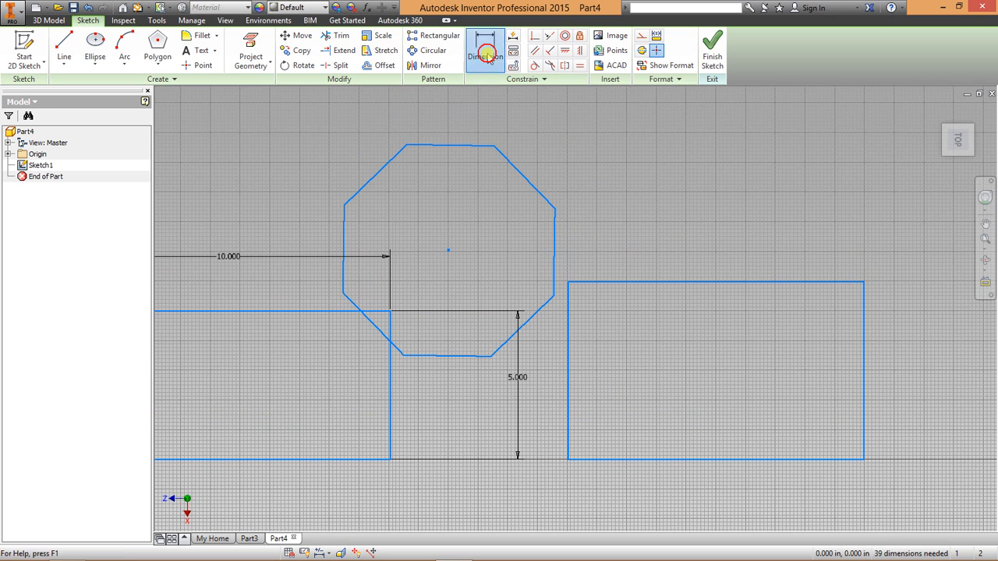
left_click(554, 229)
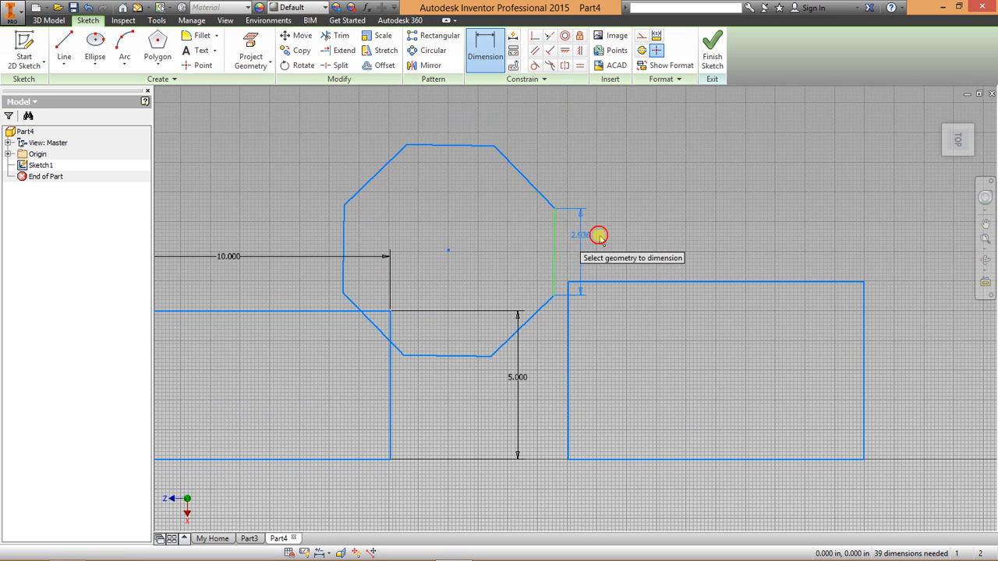
left_click(617, 232)
left_click(616, 234)
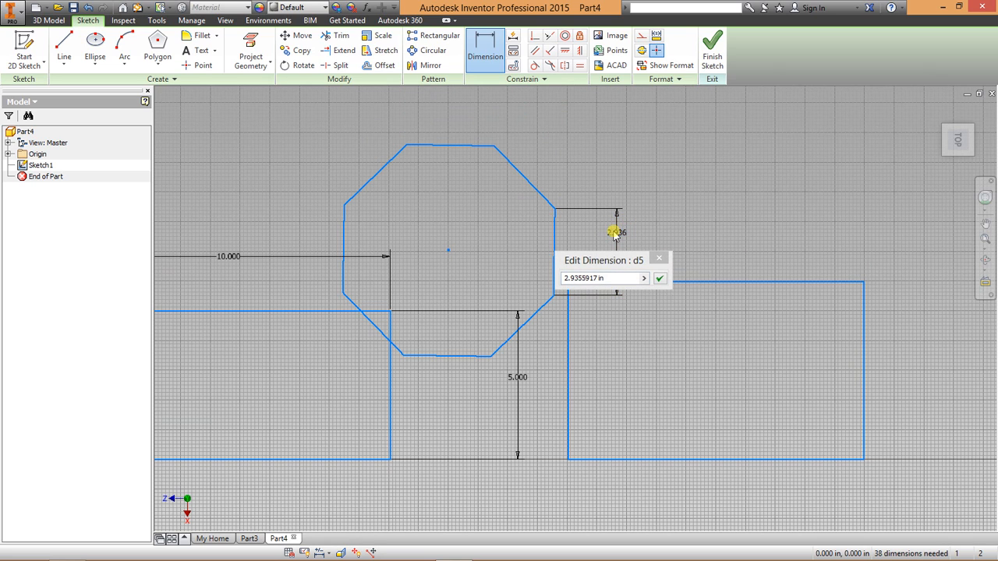
left_click_drag(605, 279, 577, 279)
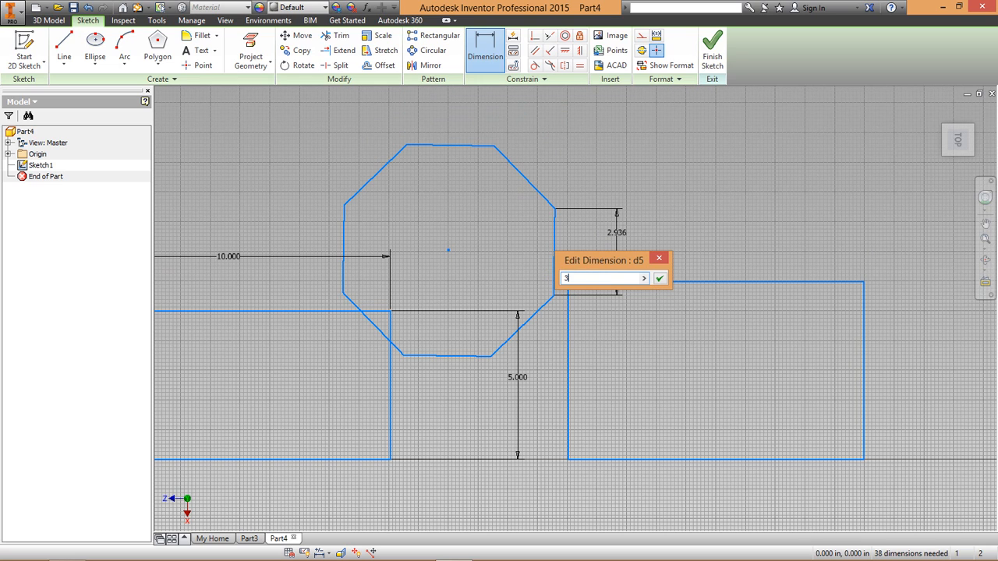
type("3")
key("Return")
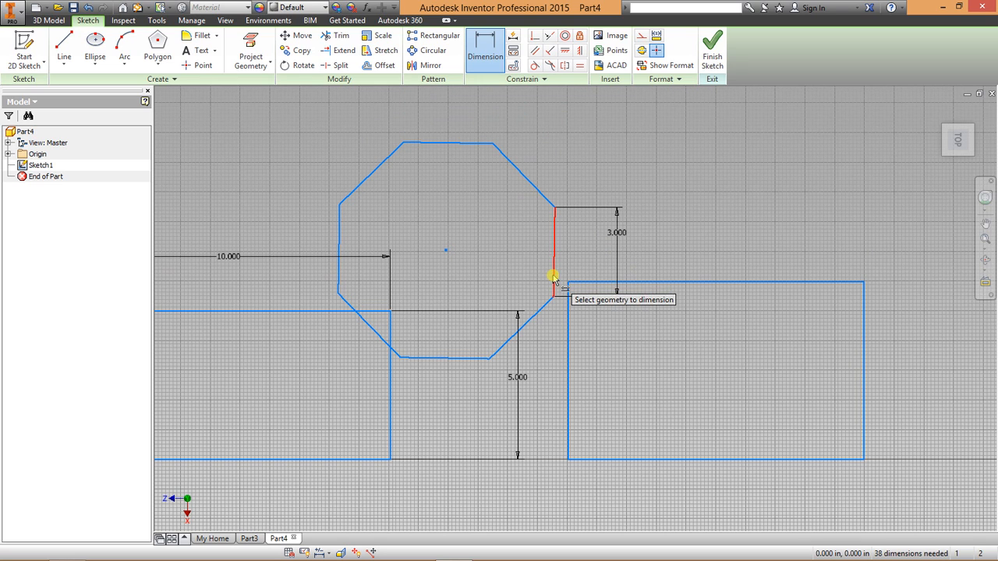
right_click(703, 156)
left_click(742, 155)
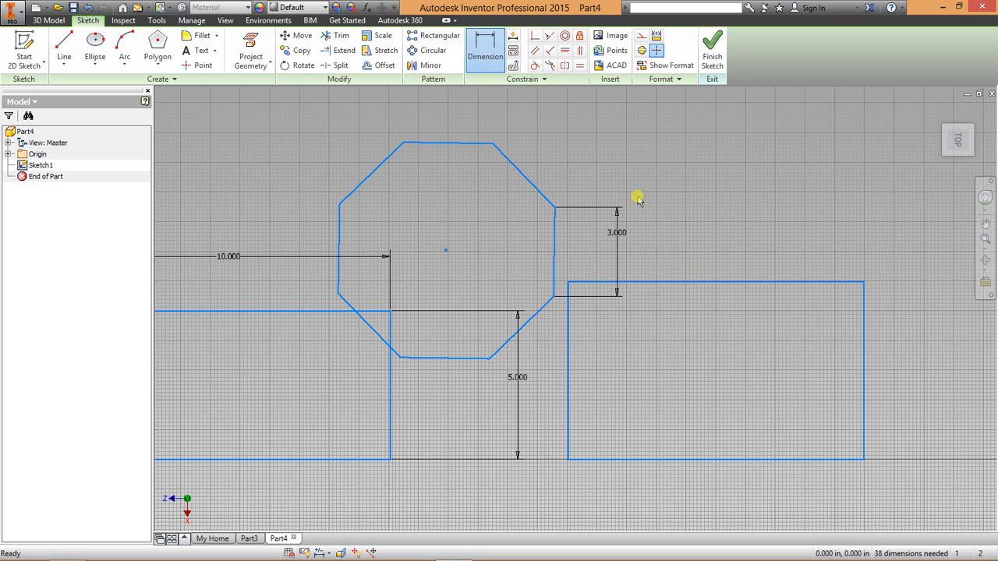
Finish the 2D sketch and return to the 3D part environment.
mouse_move(449, 142)
middle_mouse_down()
mouse_move(481, 181)
mouse_move(508, 133)
mouse_move(482, 181)
mouse_move(711, 156)
middle_mouse_up()
scroll(572, 218, "up", 3)
middle_click_drag(437, 232, 460, 171)
scroll(403, 224, "down", 2)
middle_click_drag(622, 154, 525, 262)
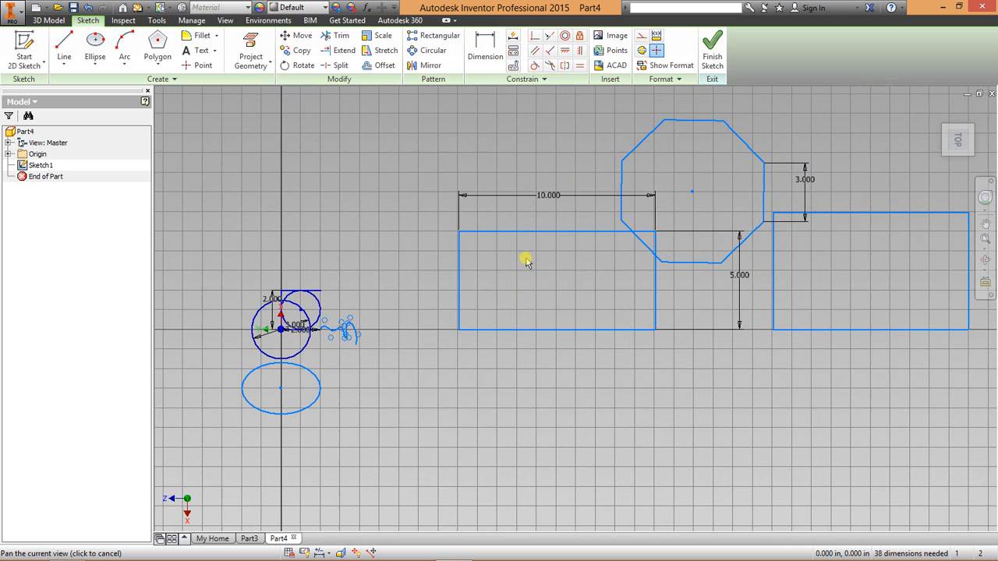
scroll(527, 257, "up", 2)
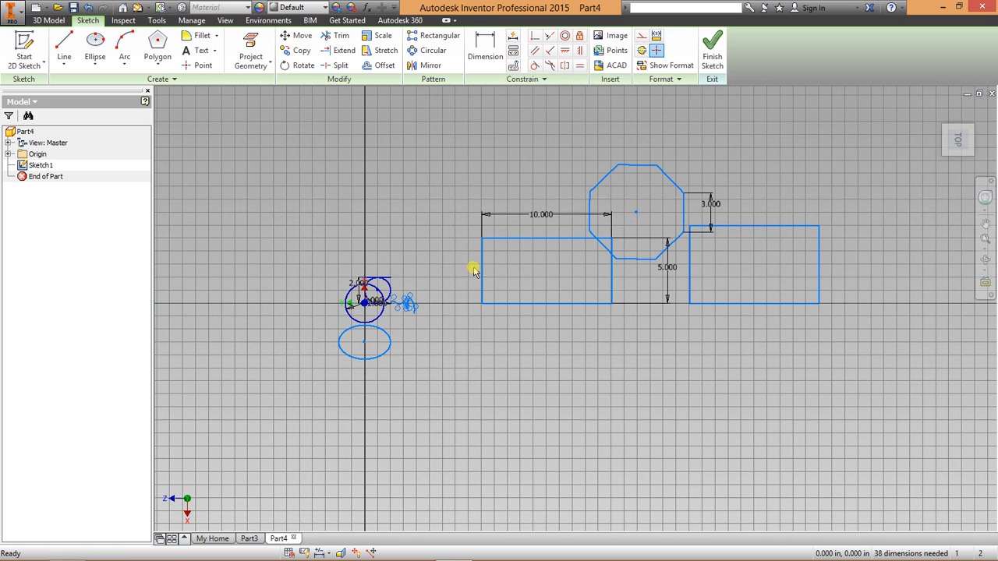
scroll(468, 270, "down", 1)
middle_click_drag(544, 236, 441, 249)
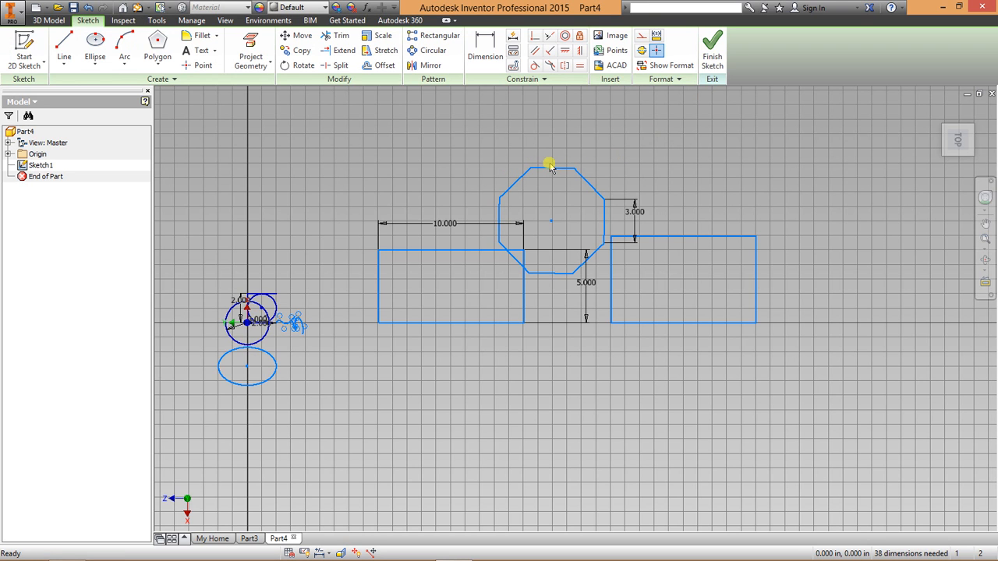
left_click(714, 56)
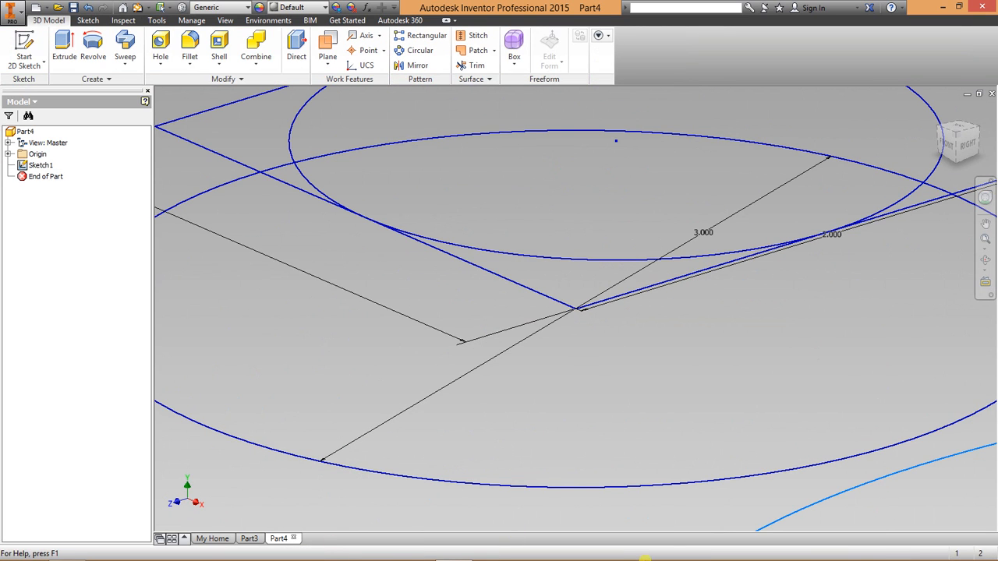
mouse_move(481, 553)
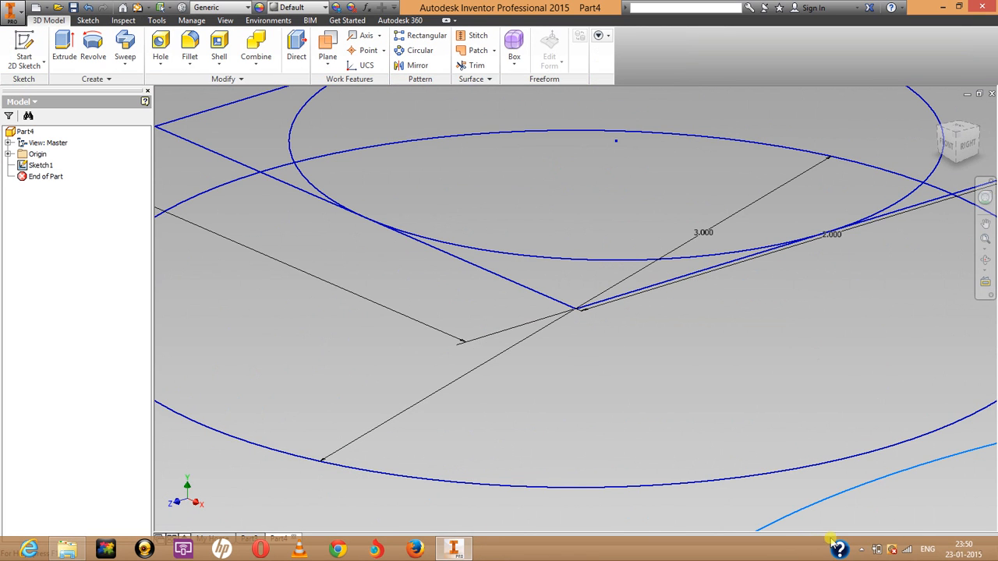
left_click(861, 550)
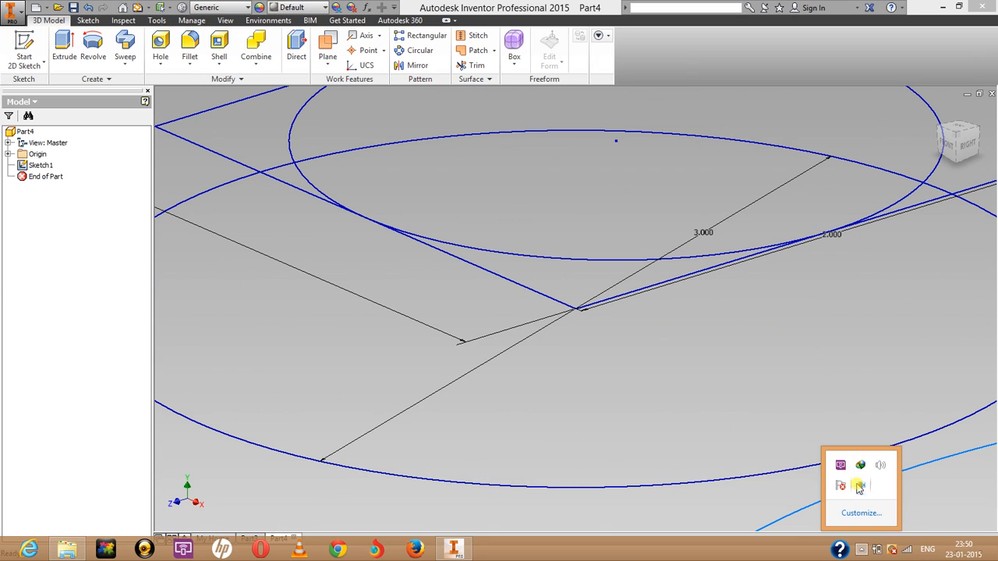